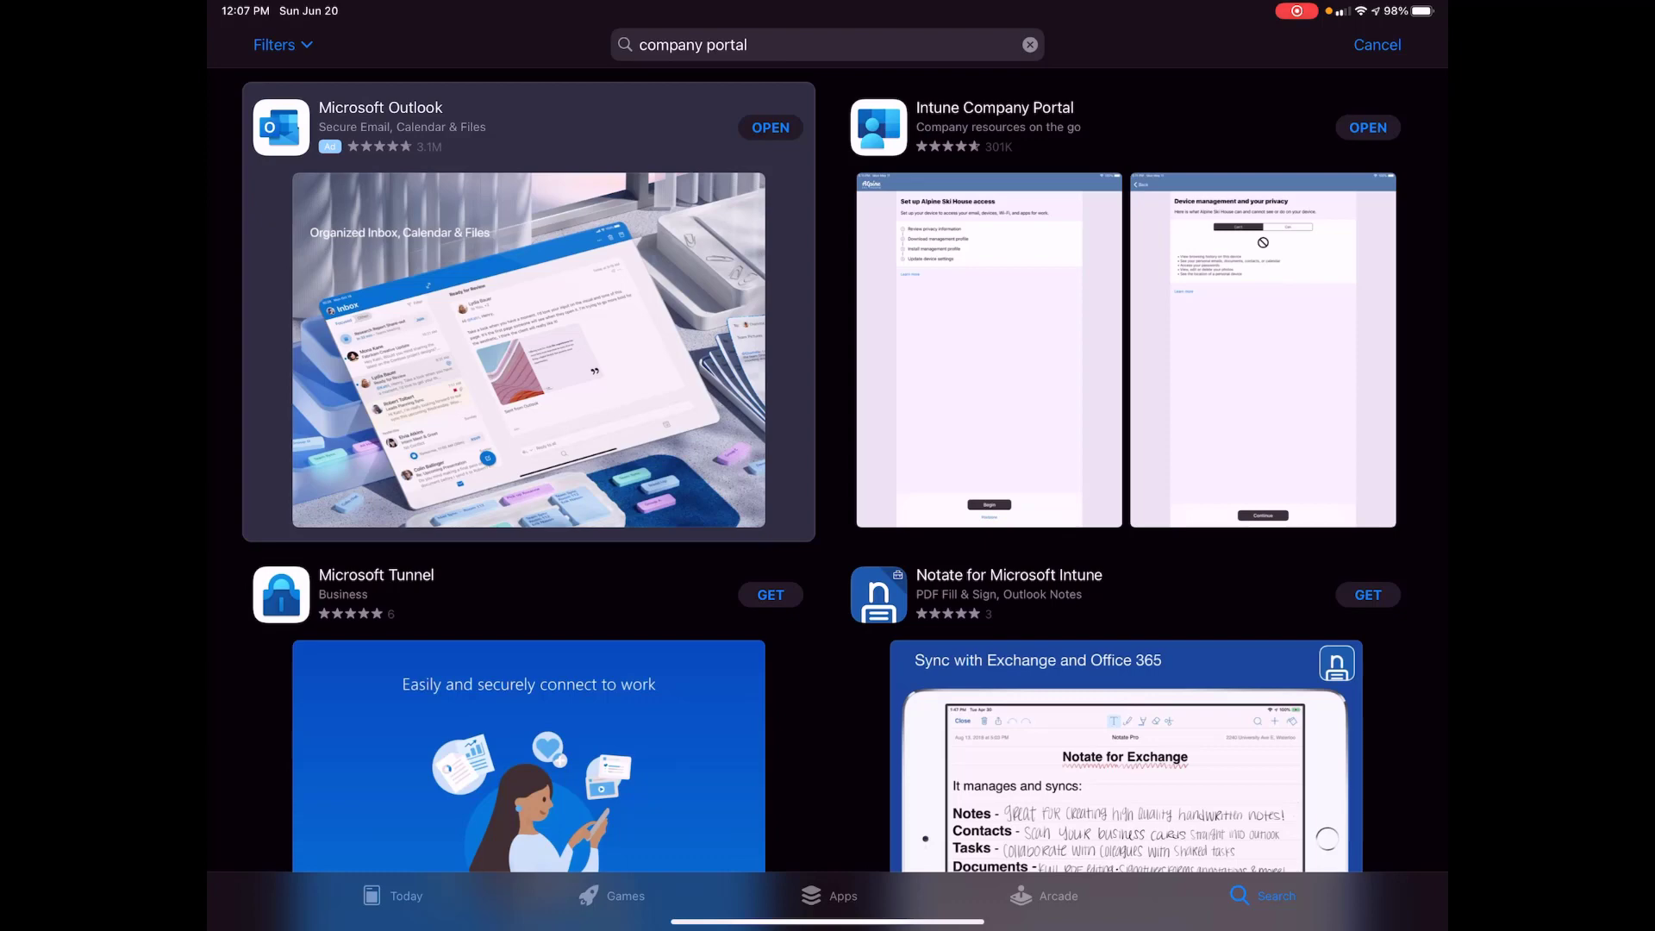
# Step: Launch Company Portal, refresh its apps page and dismiss the 'Device removed' alert
pyautogui.click(1369, 127)
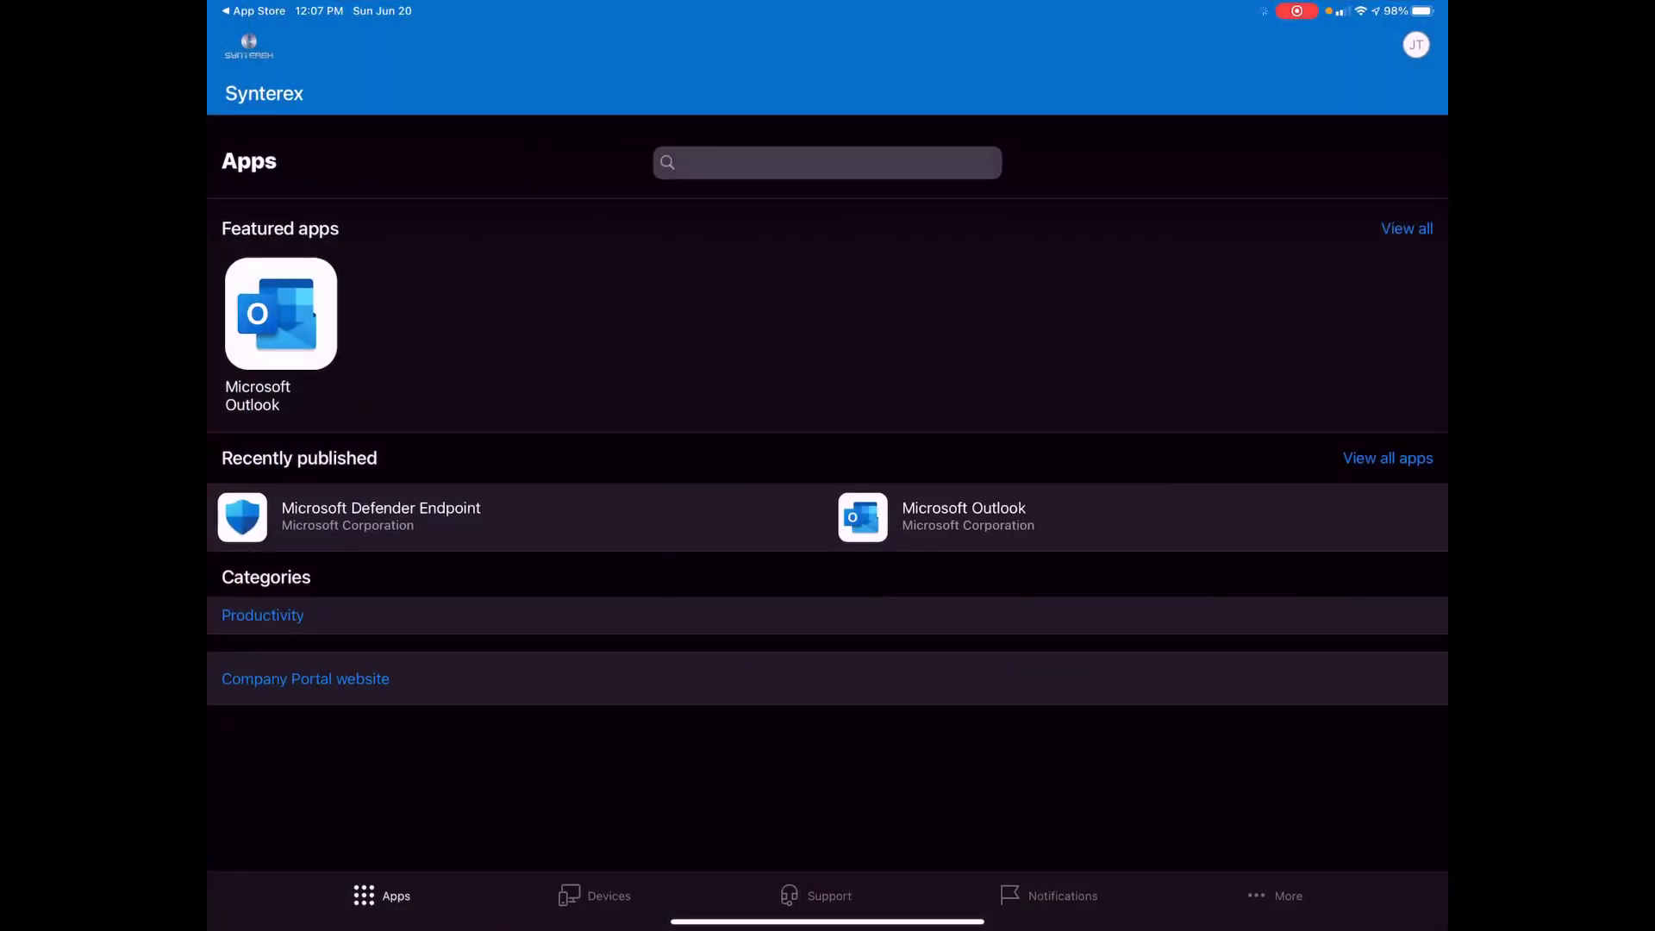
pyautogui.moveTo(828, 323); pyautogui.dragTo(828, 583)
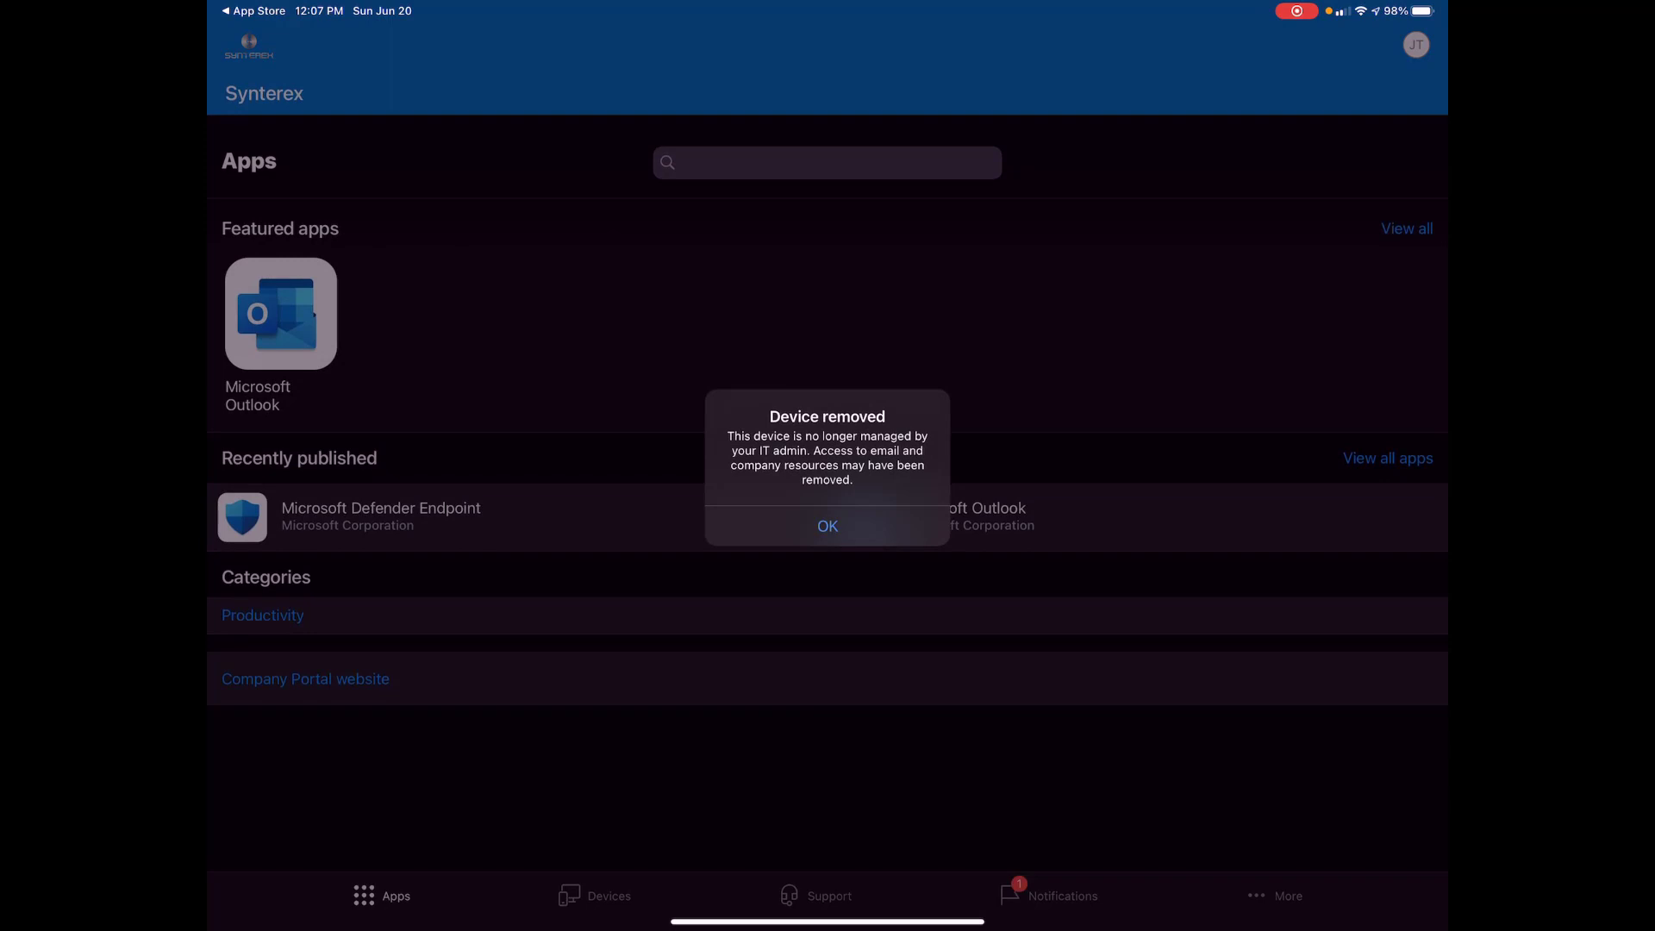
pyautogui.click(827, 525)
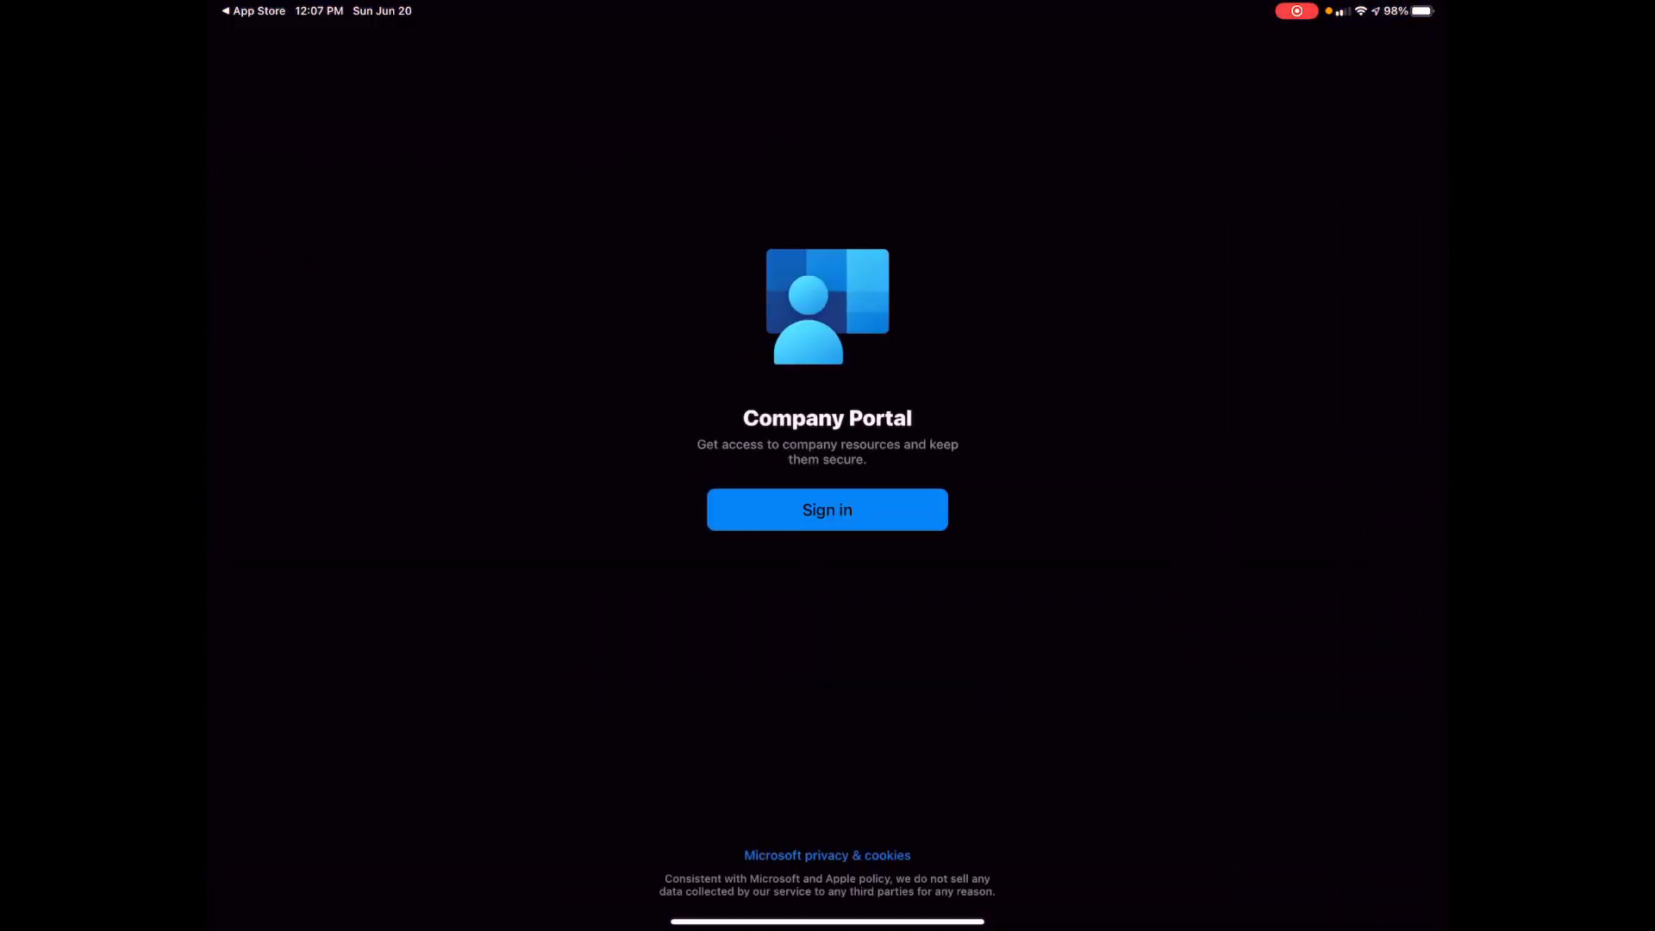
# Step: Sign in with another work account by entering its email and advancing through sign-in
pyautogui.click(829, 511)
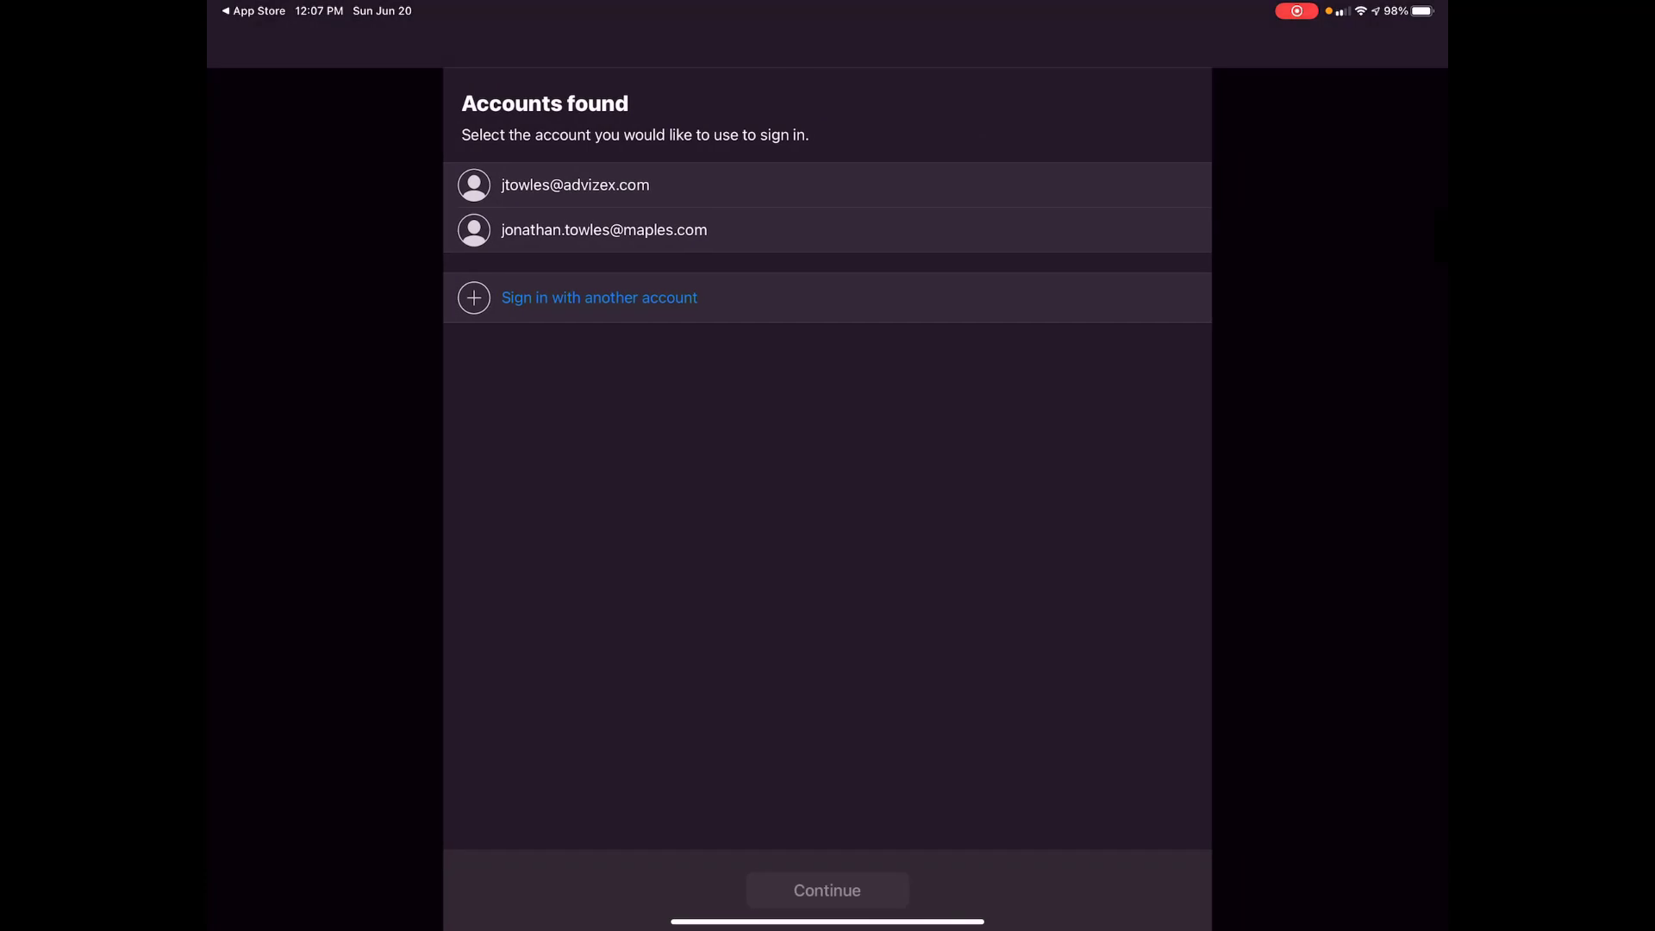
pyautogui.click(599, 299)
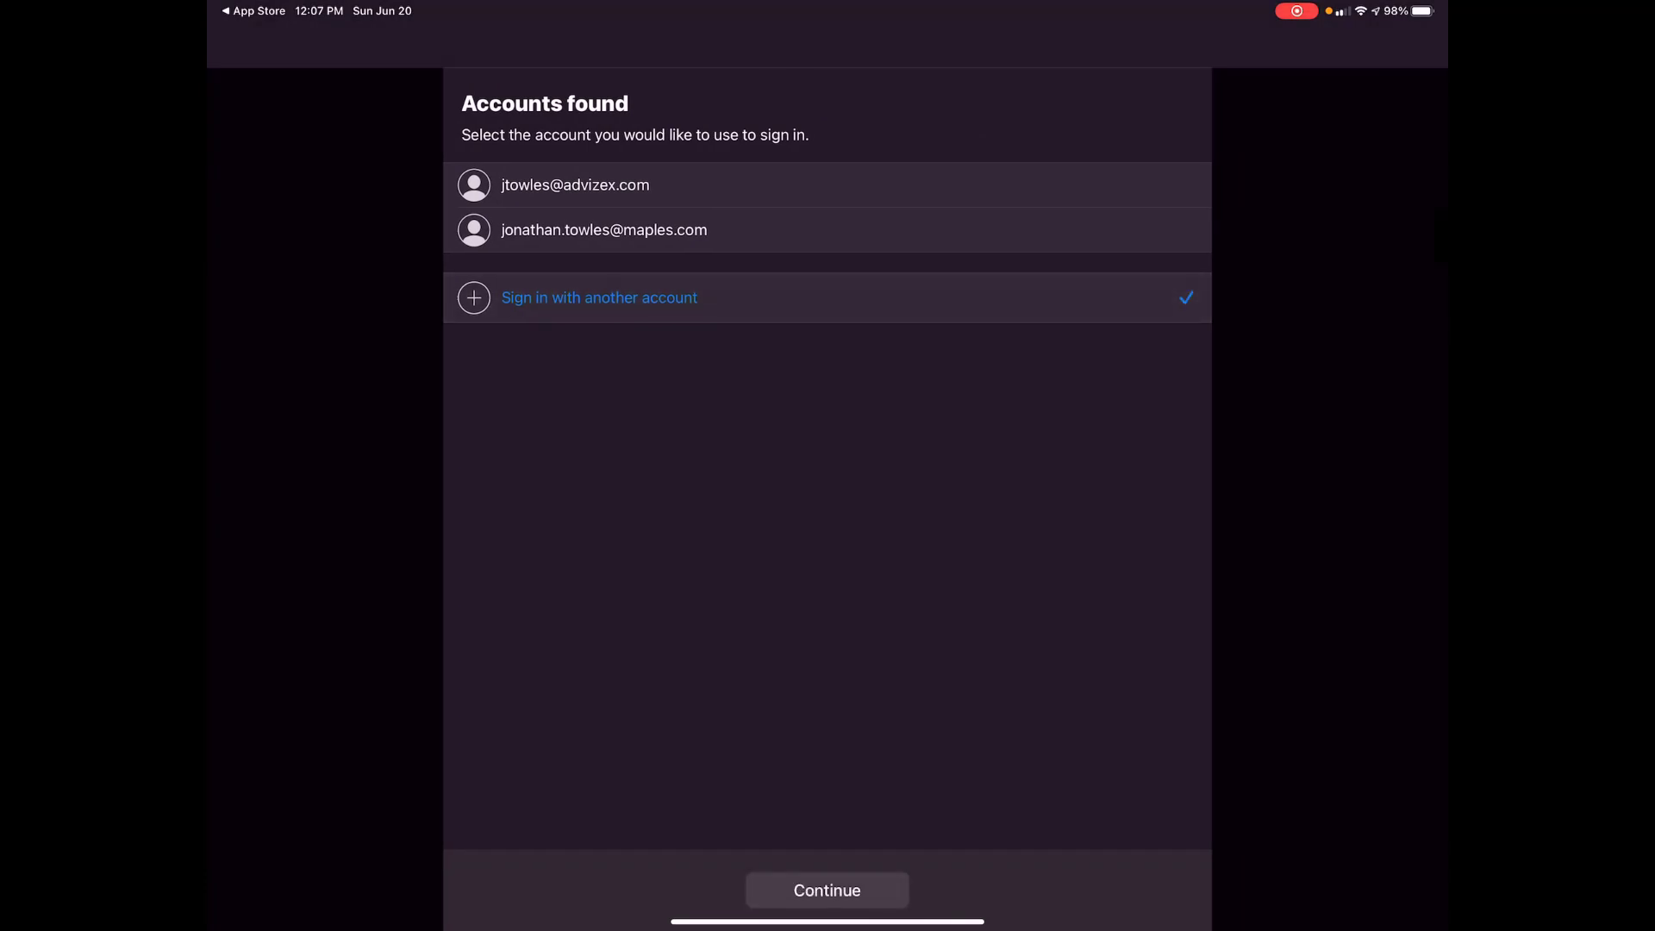
pyautogui.click(827, 890)
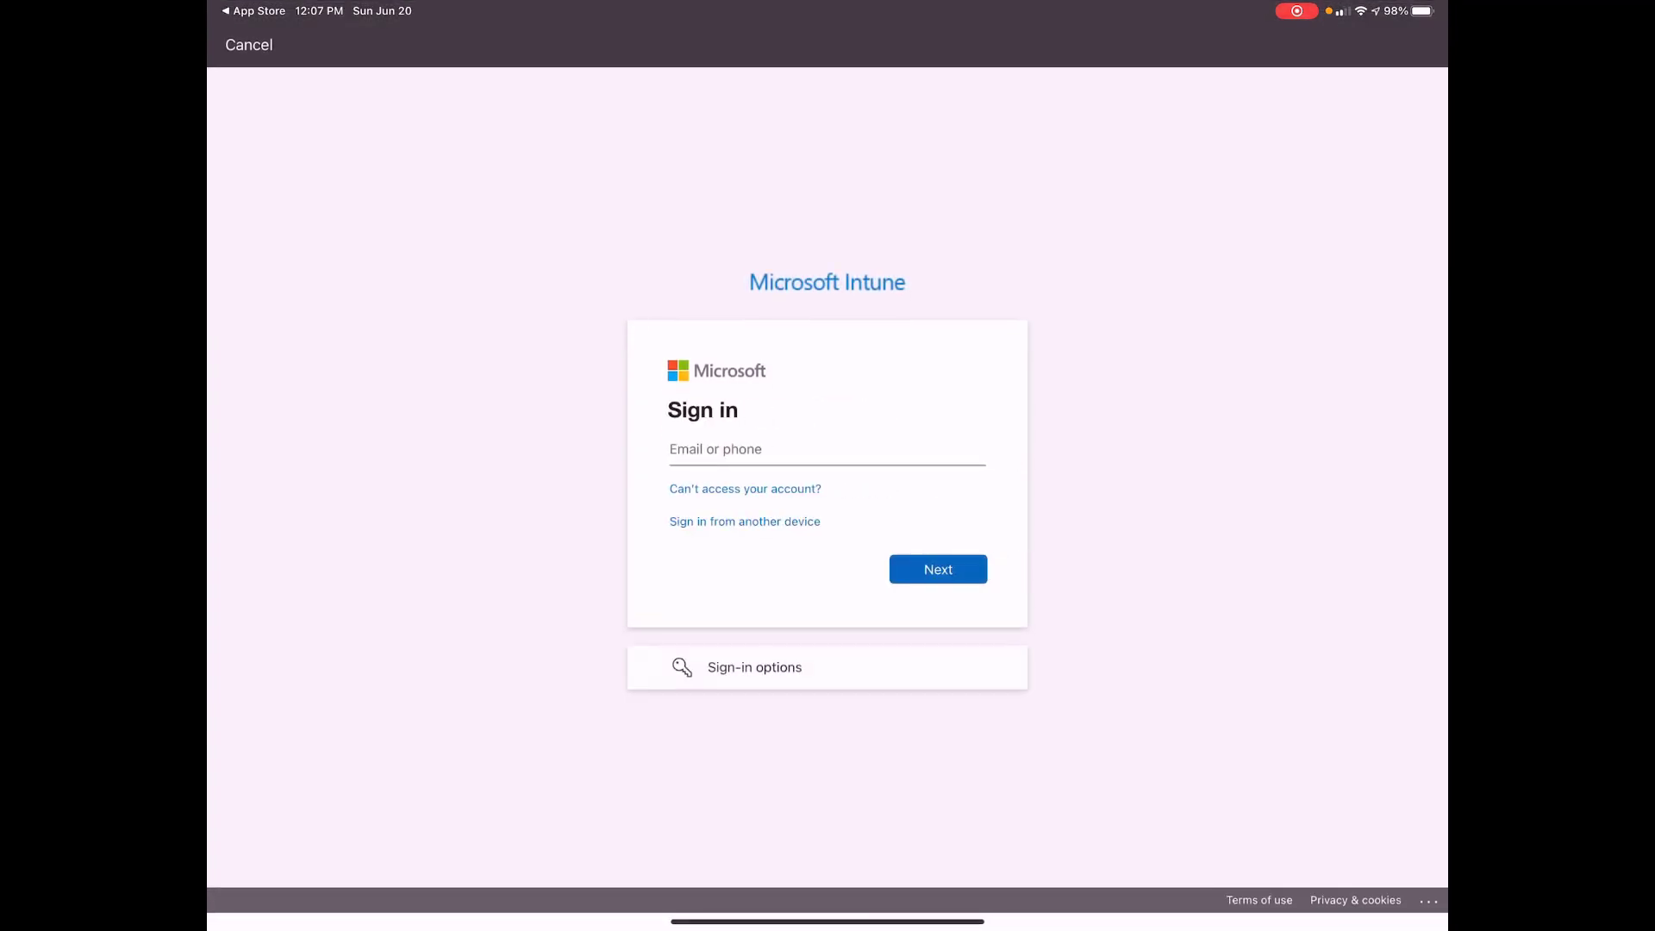
pyautogui.click(827, 449)
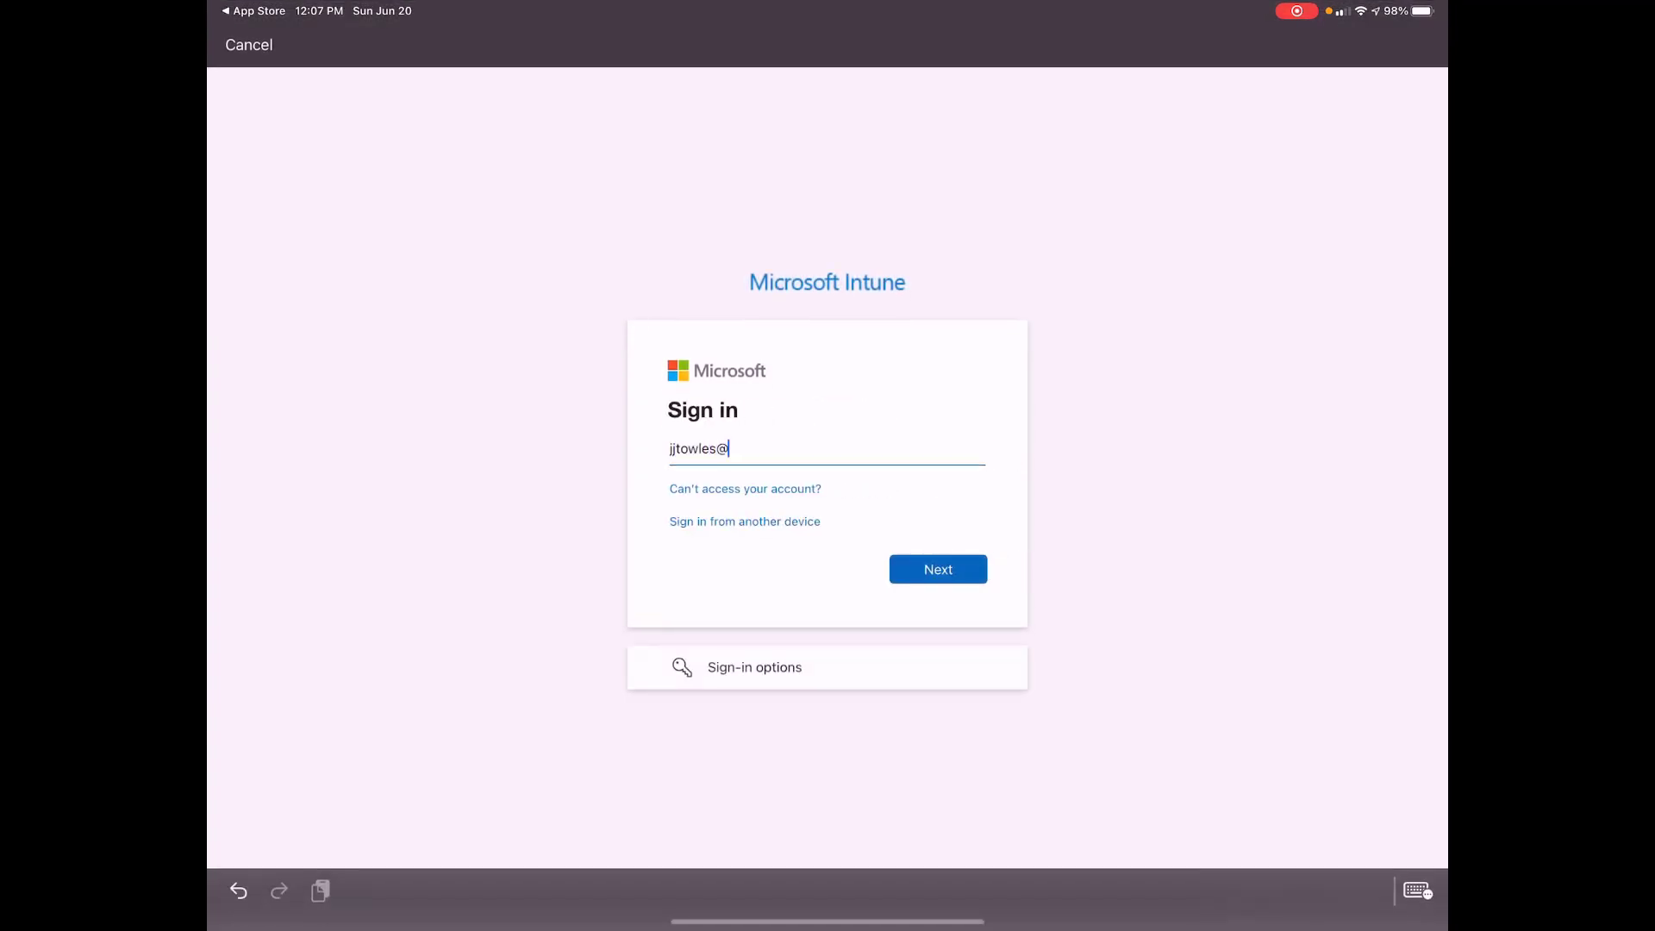
pyautogui.click(938, 570)
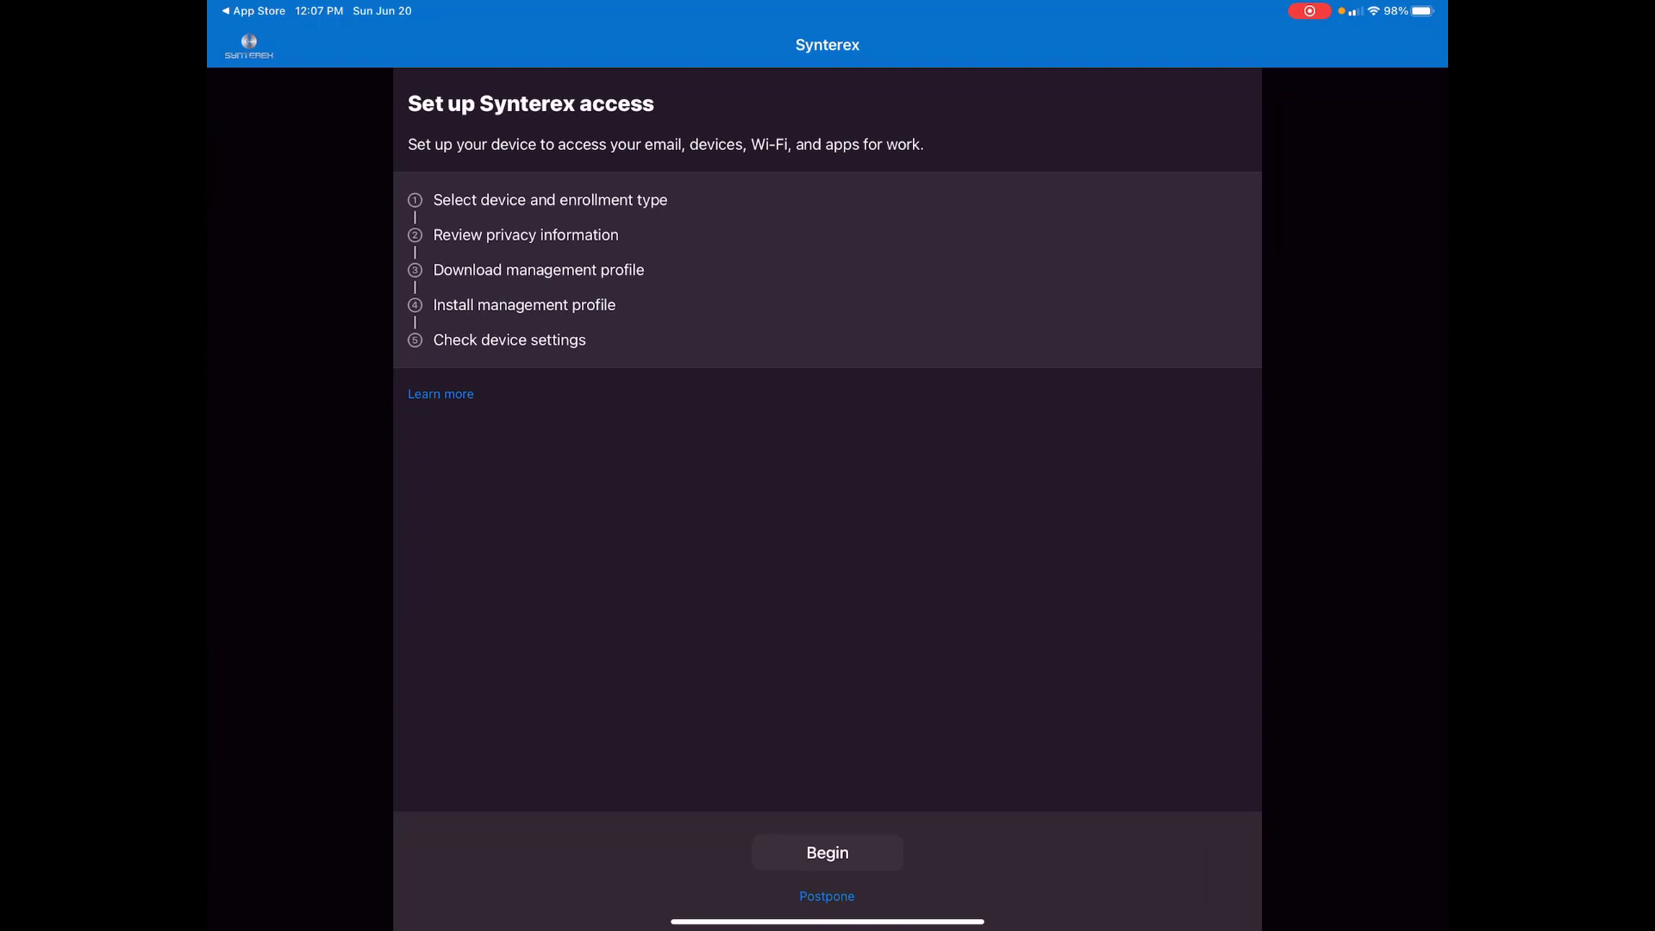
# Step: Begin setup choosing 'I own this device' with 'Secure entire device', then continue to privacy
pyautogui.click(829, 852)
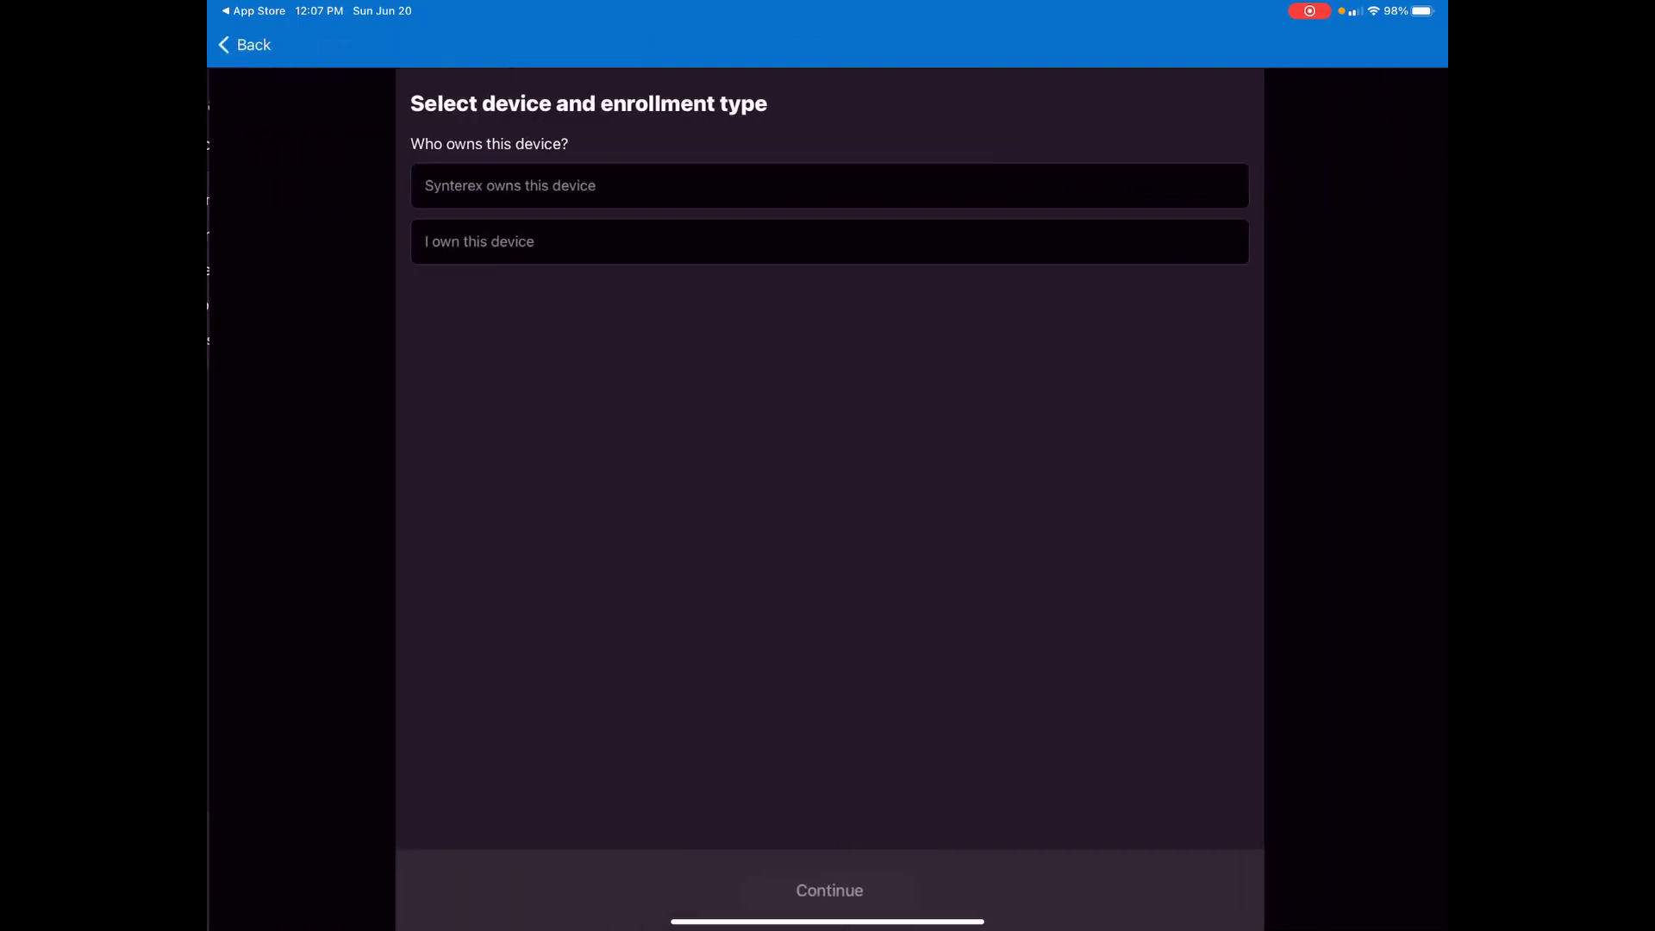
pyautogui.click(829, 242)
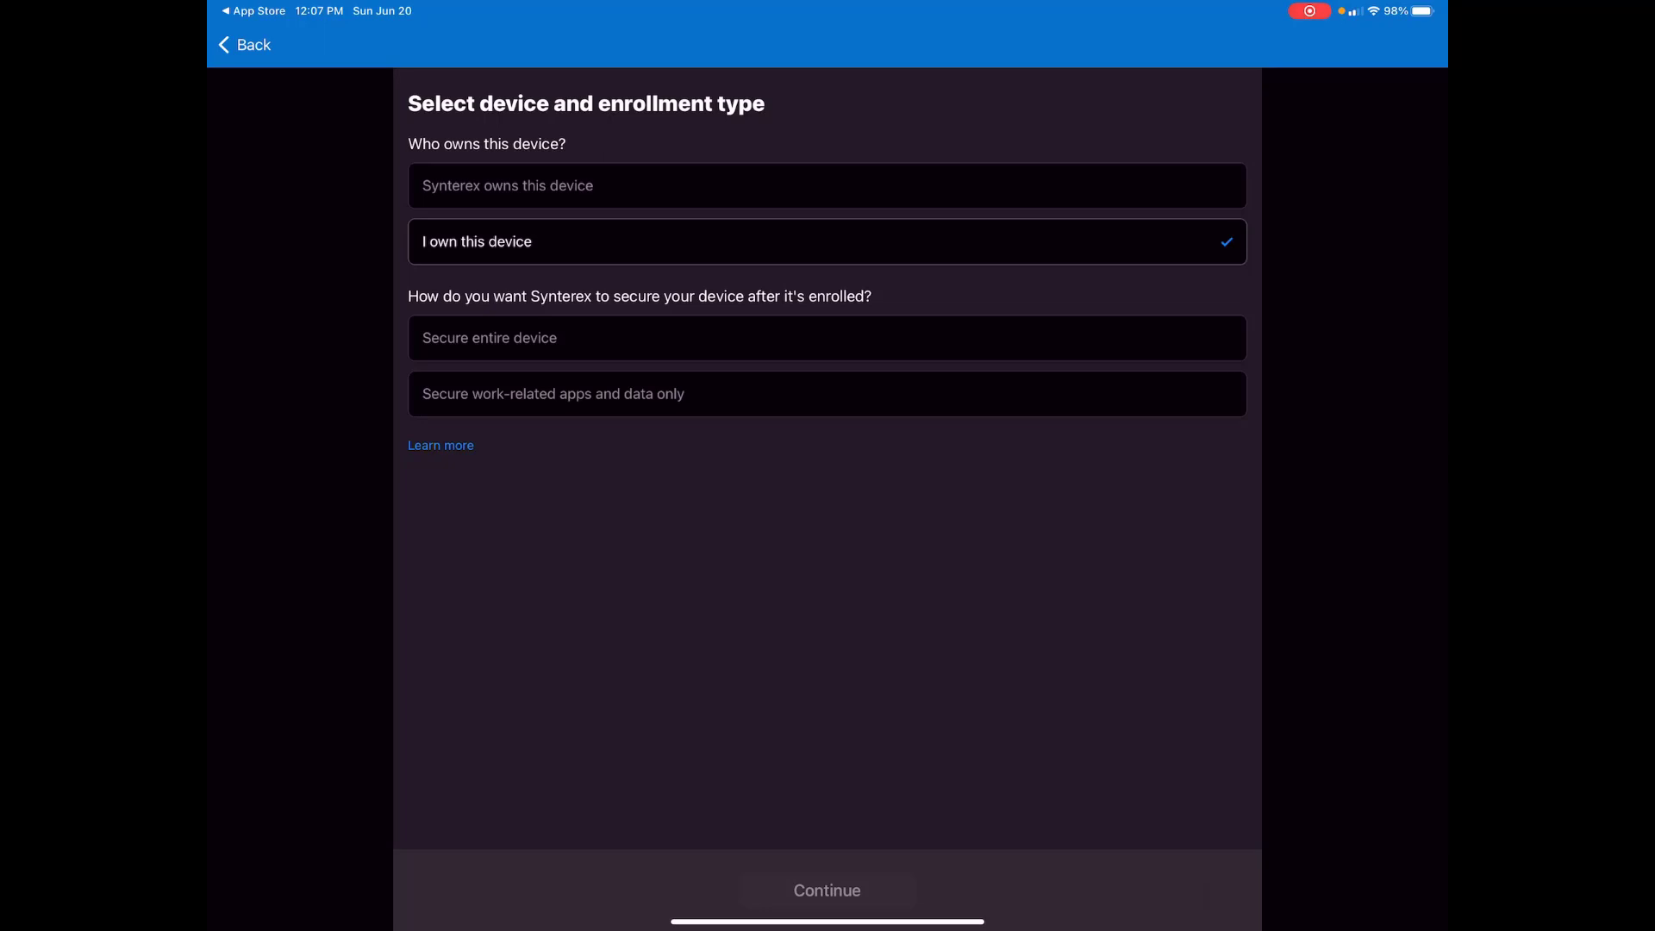
pyautogui.click(828, 395)
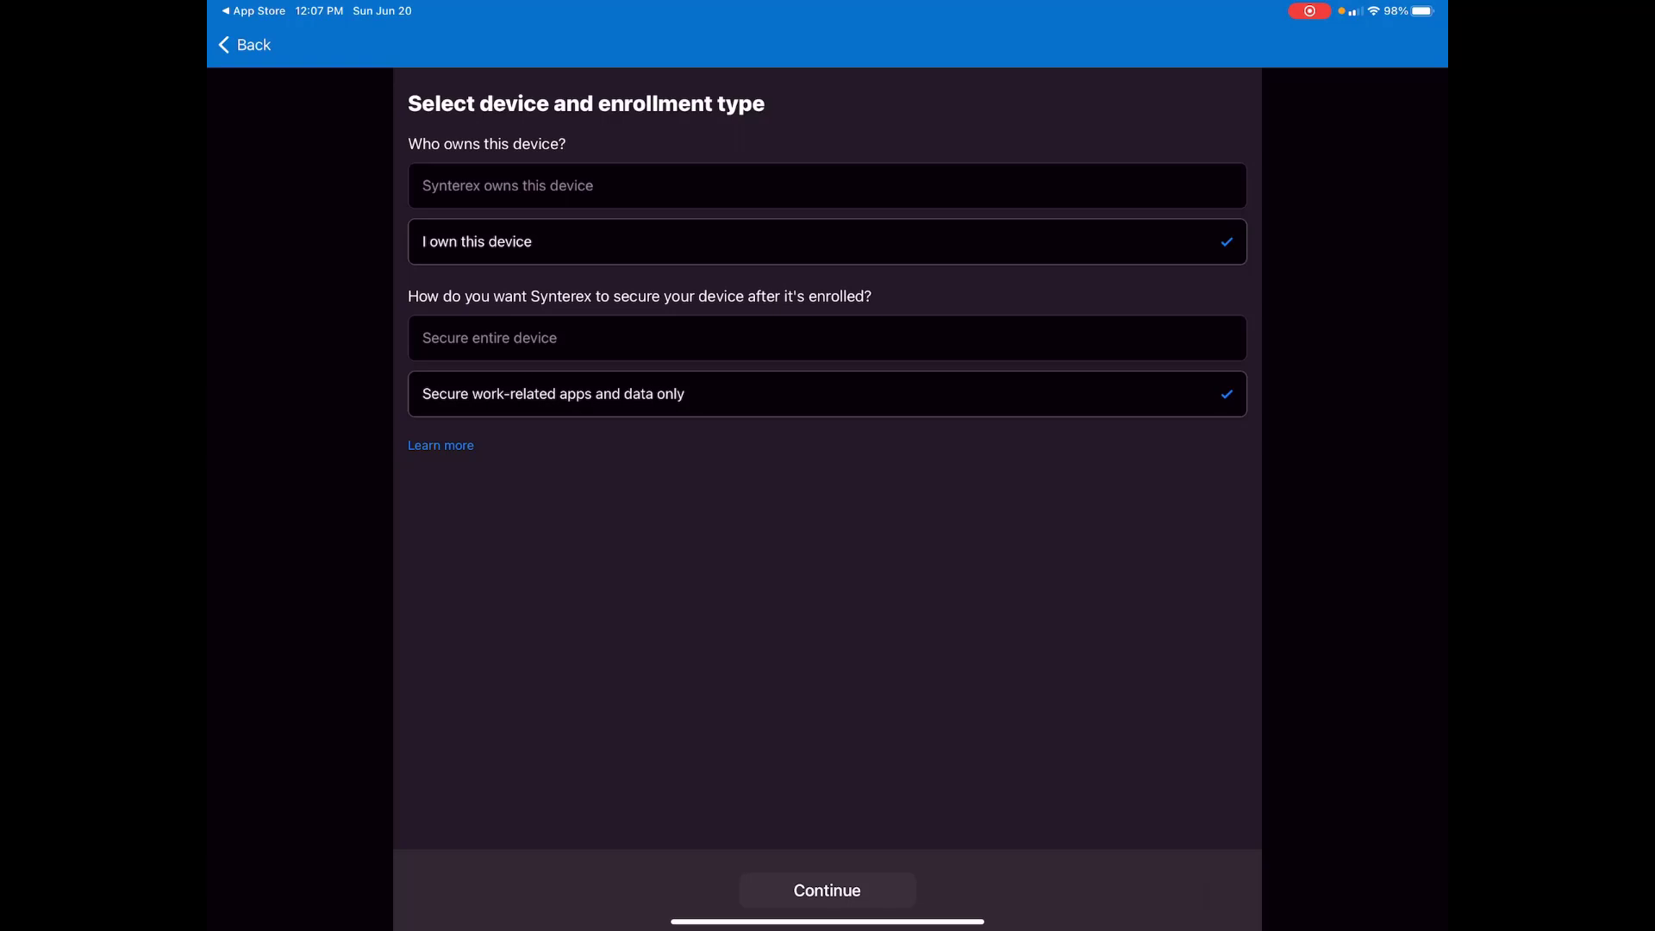
pyautogui.click(828, 337)
pyautogui.click(826, 889)
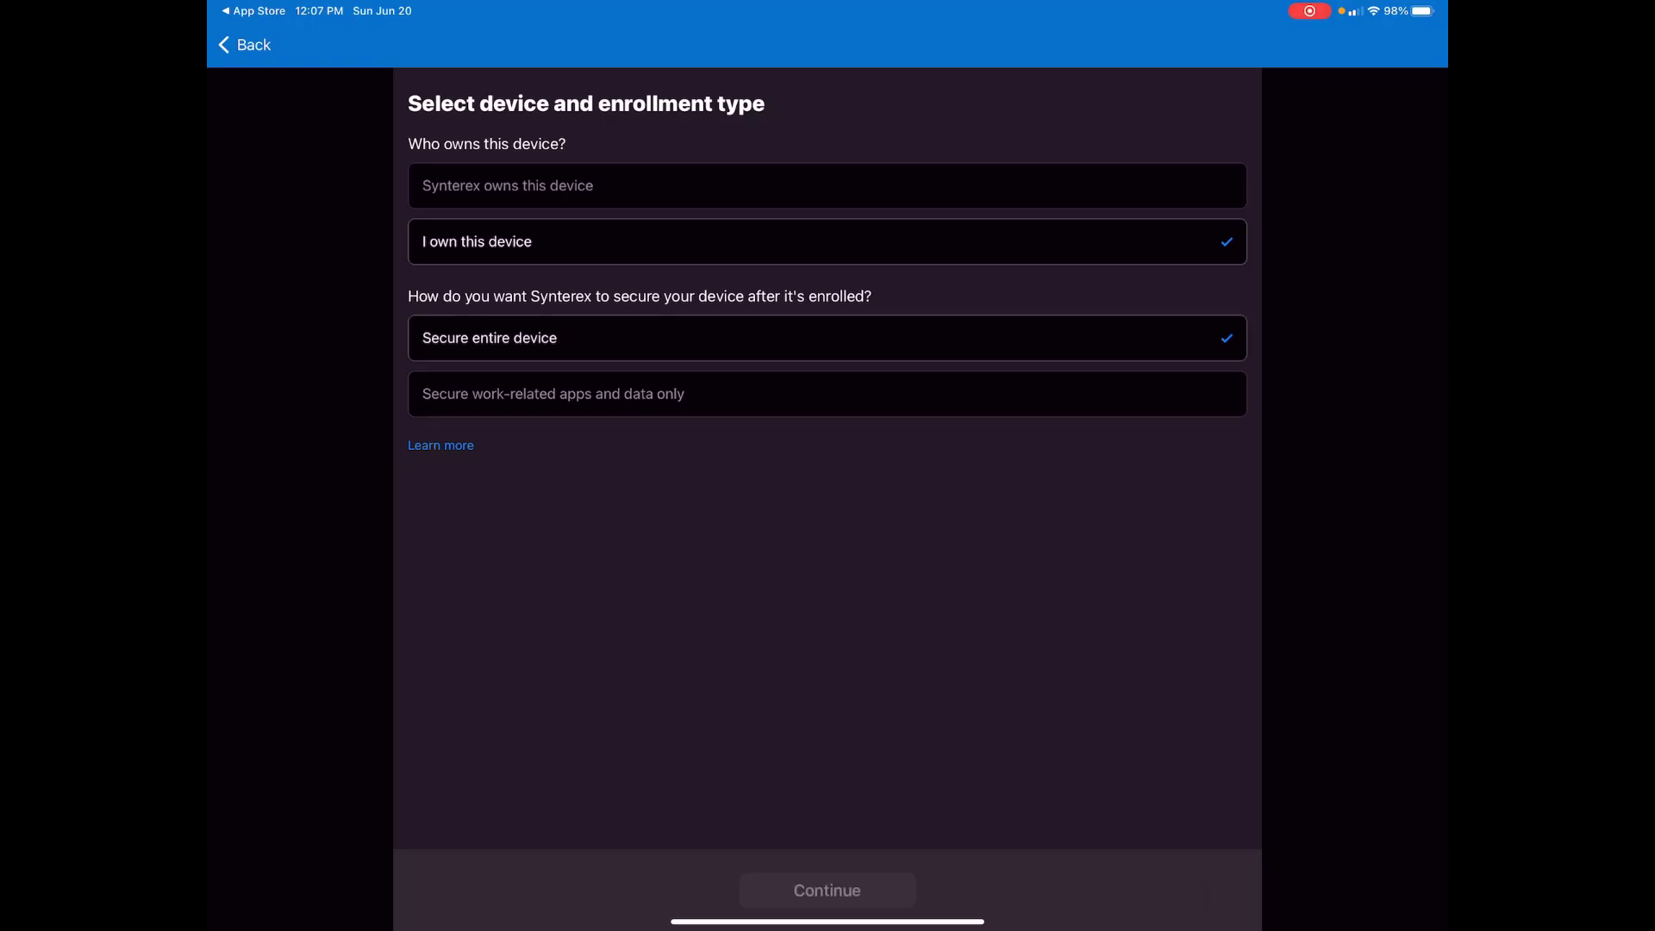
pyautogui.click(826, 852)
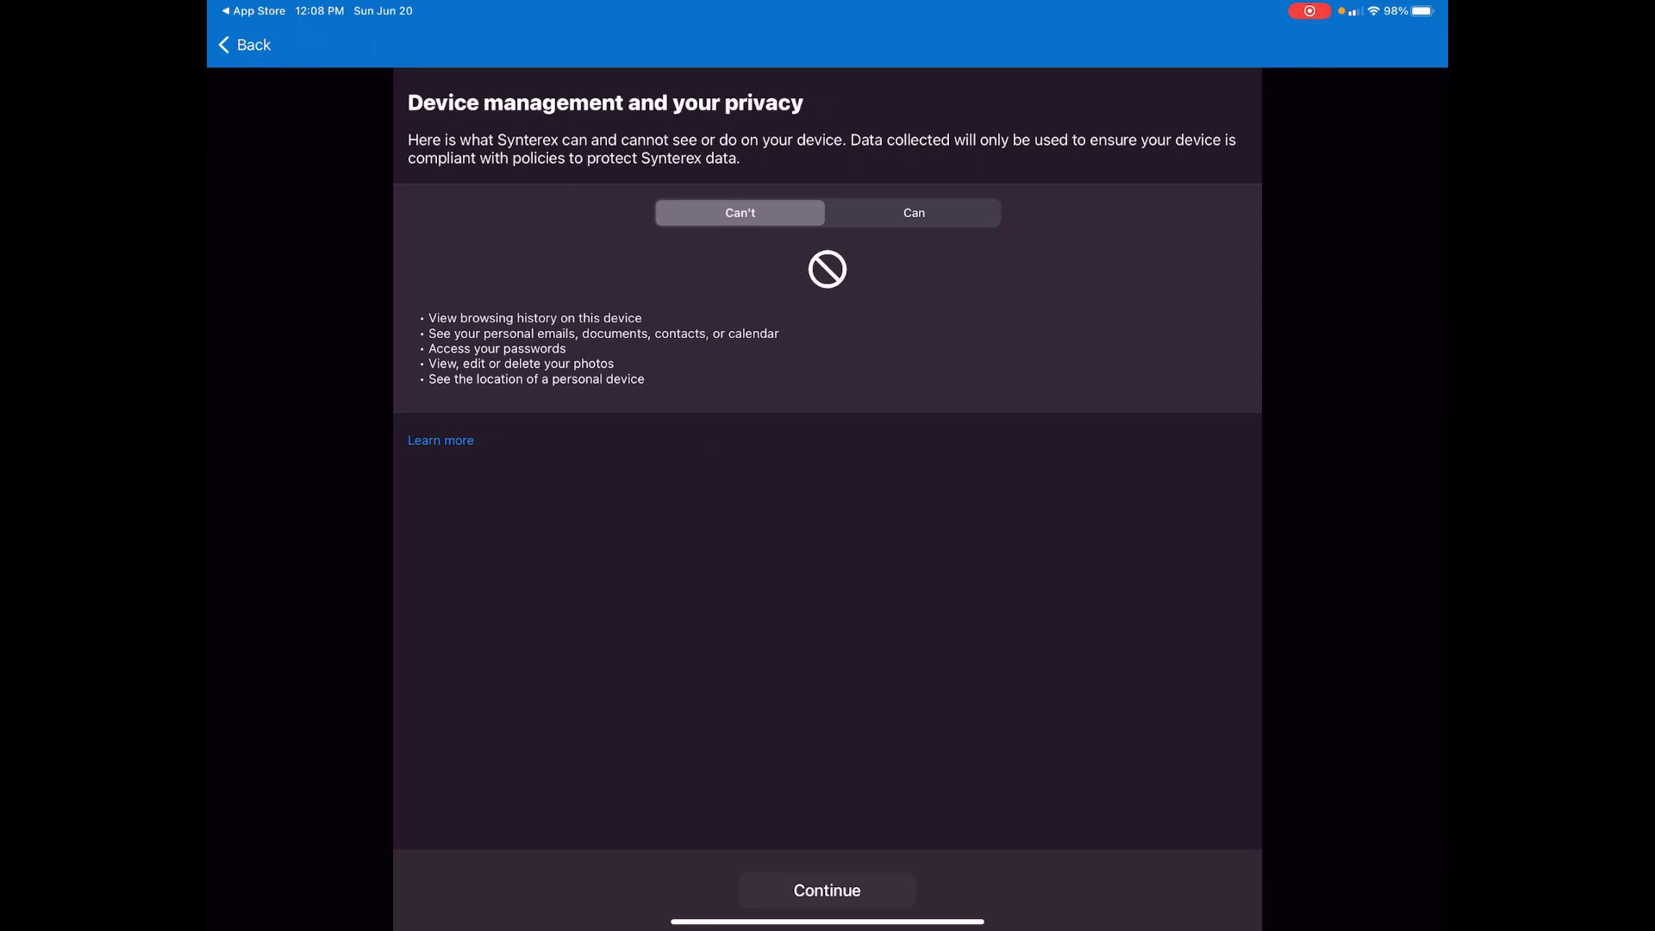
# Step: Review the Can/Can't lists and Learn more page, then mark privacy information reviewed
pyautogui.click(913, 212)
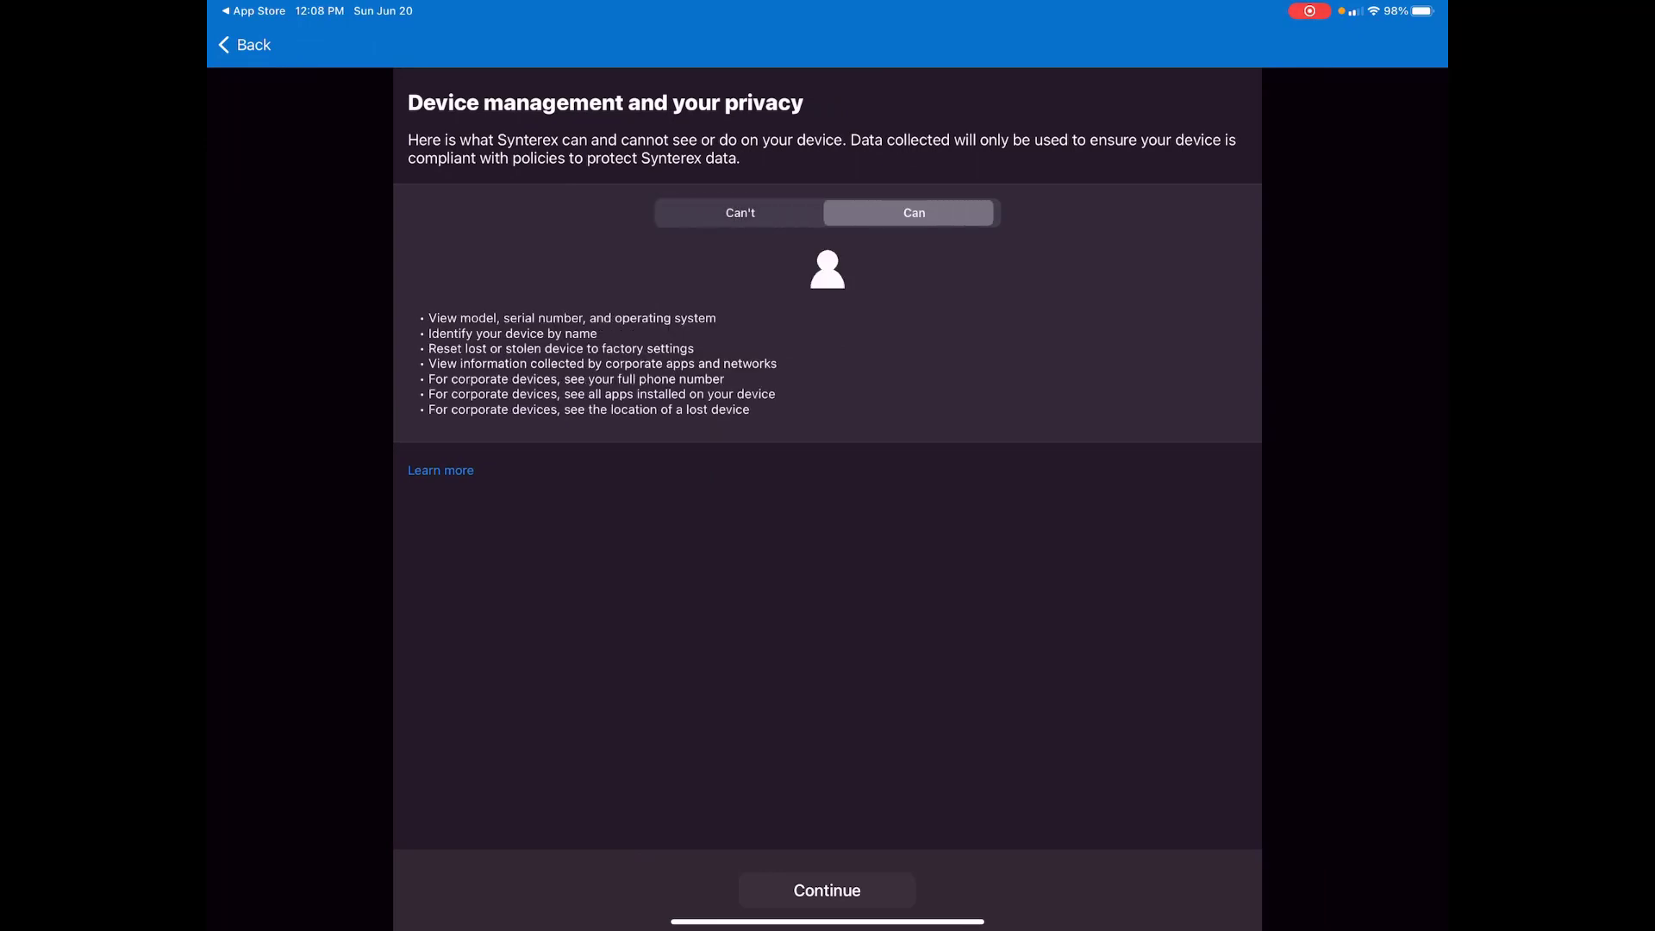
pyautogui.click(740, 212)
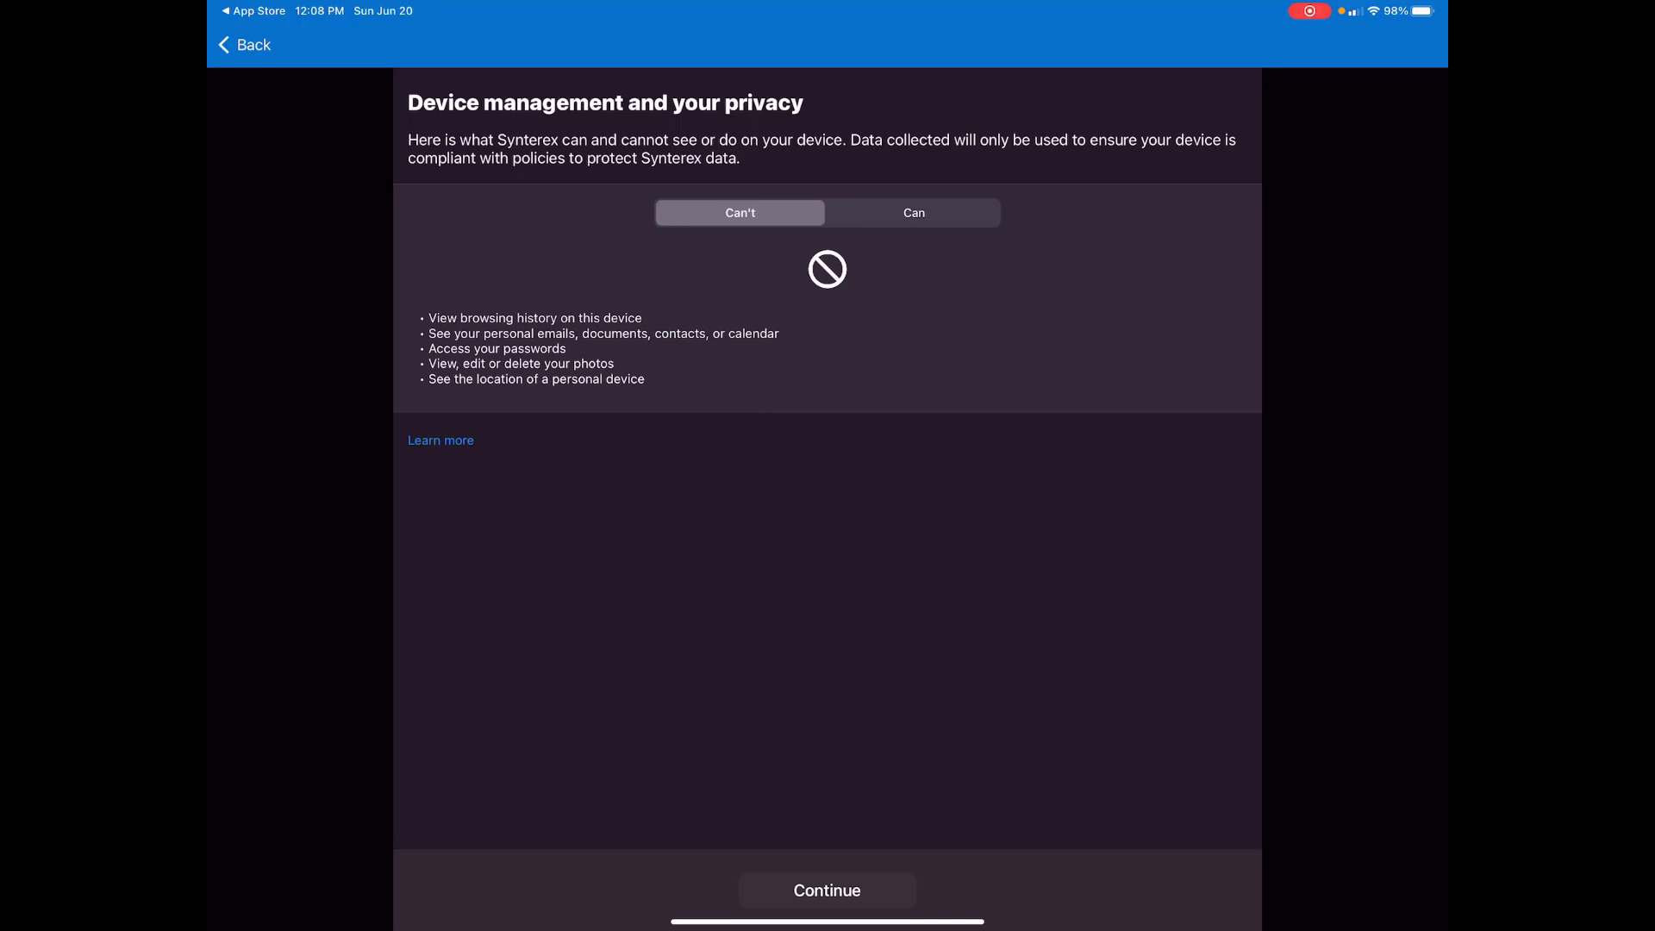
pyautogui.click(440, 440)
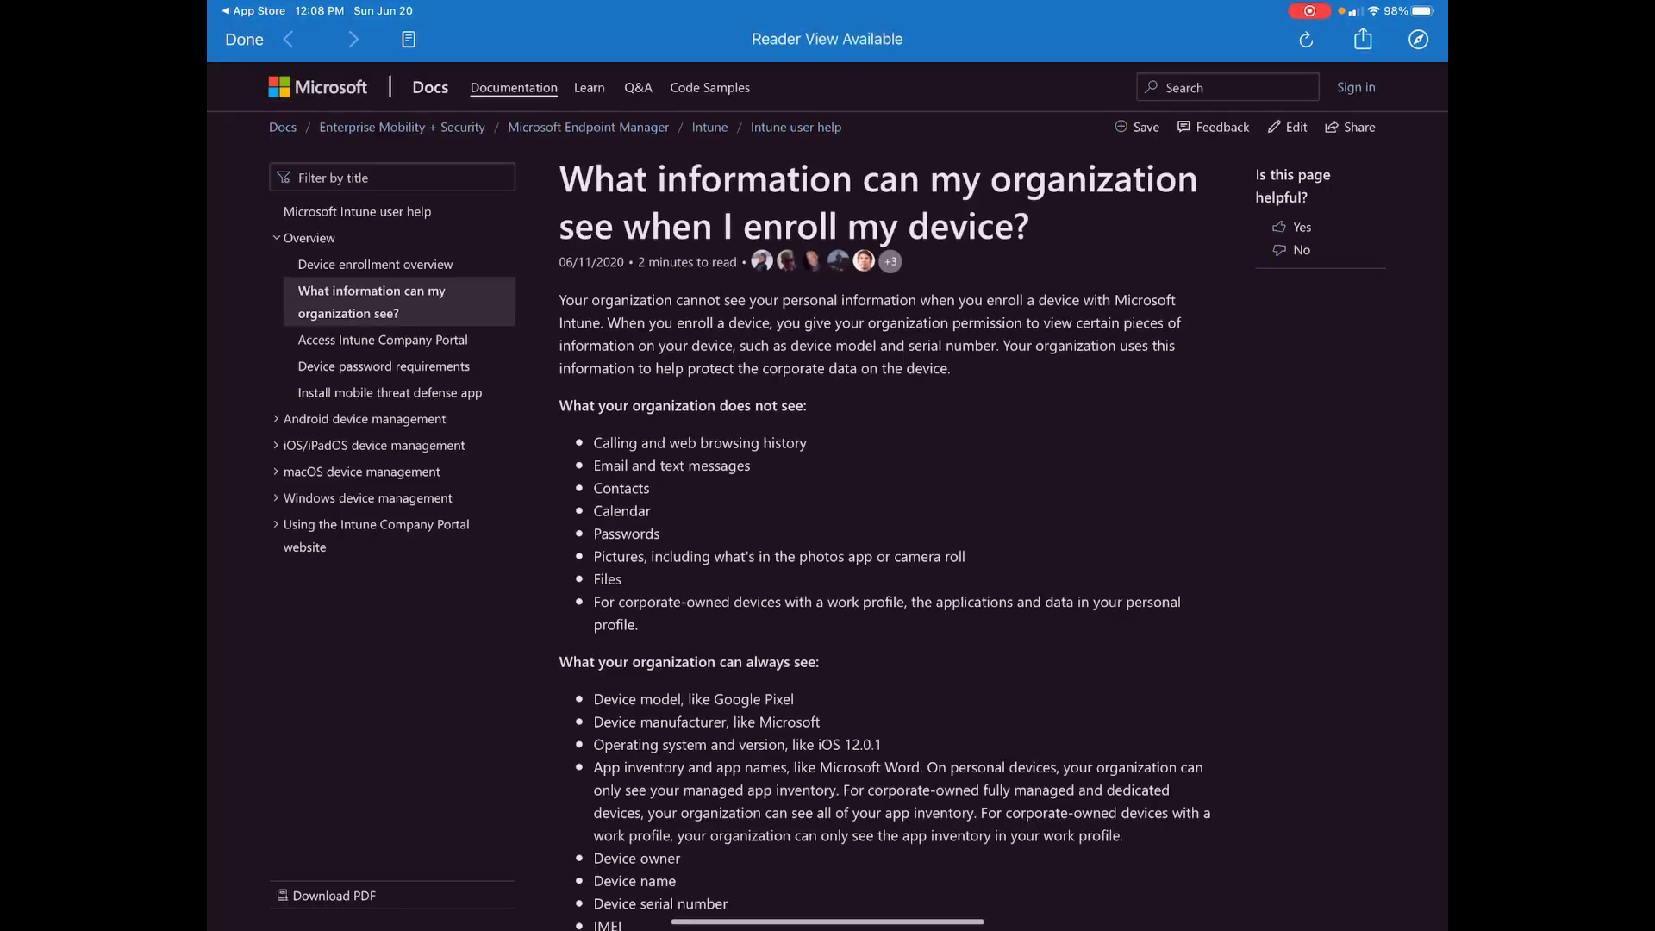
pyautogui.click(245, 39)
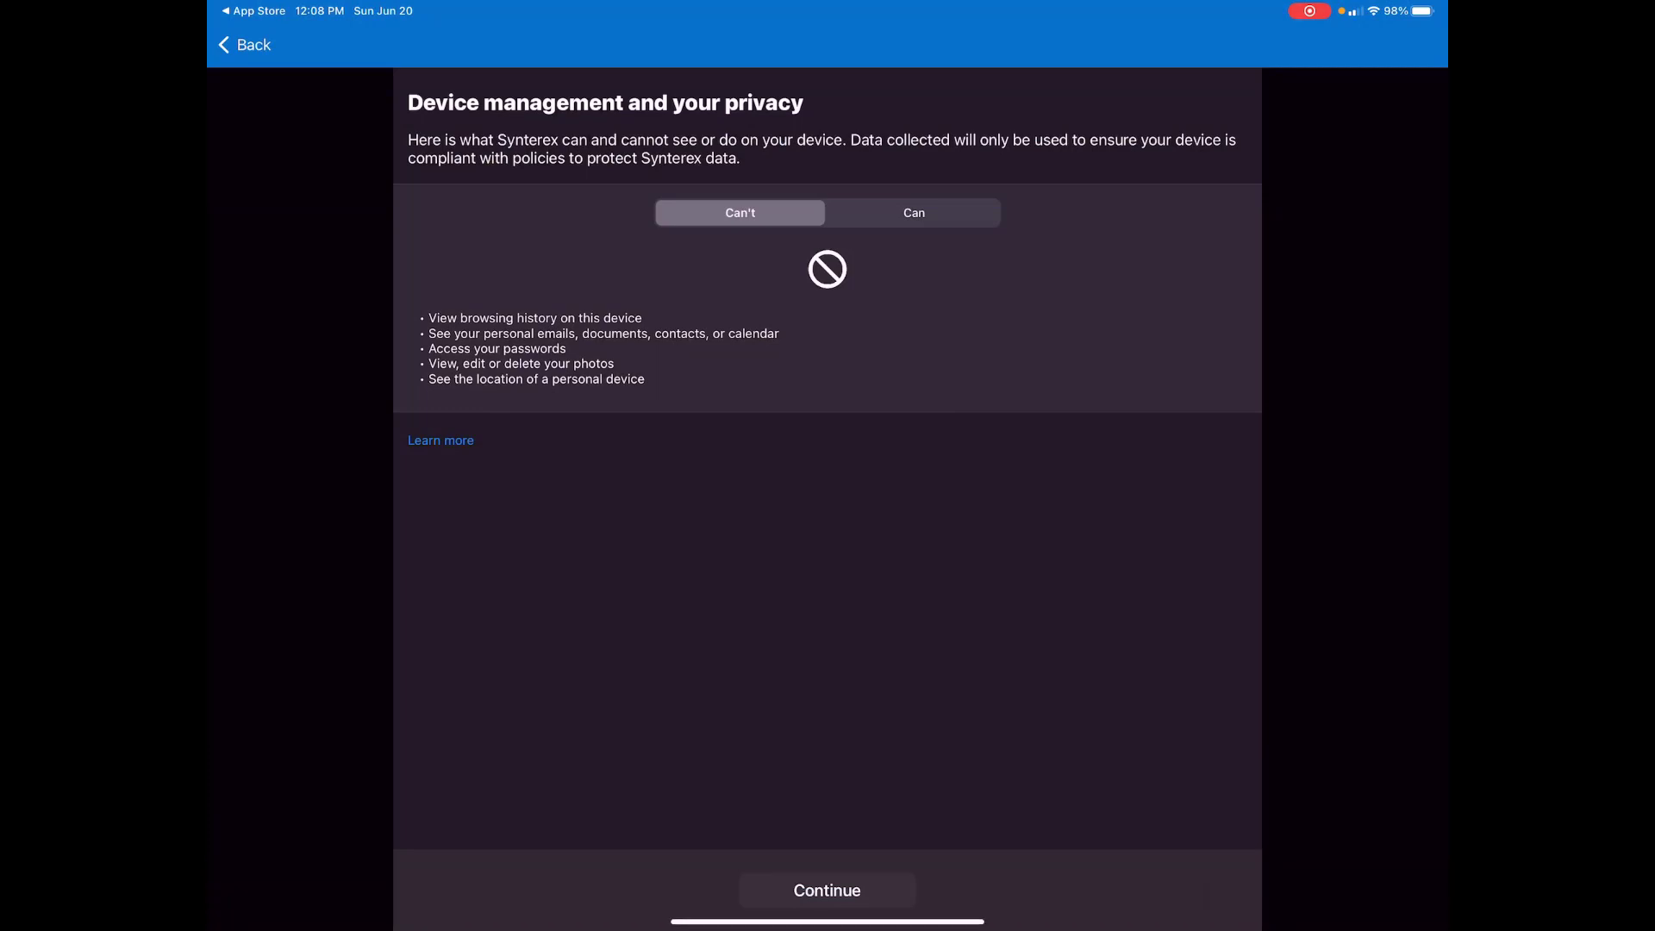
pyautogui.click(827, 890)
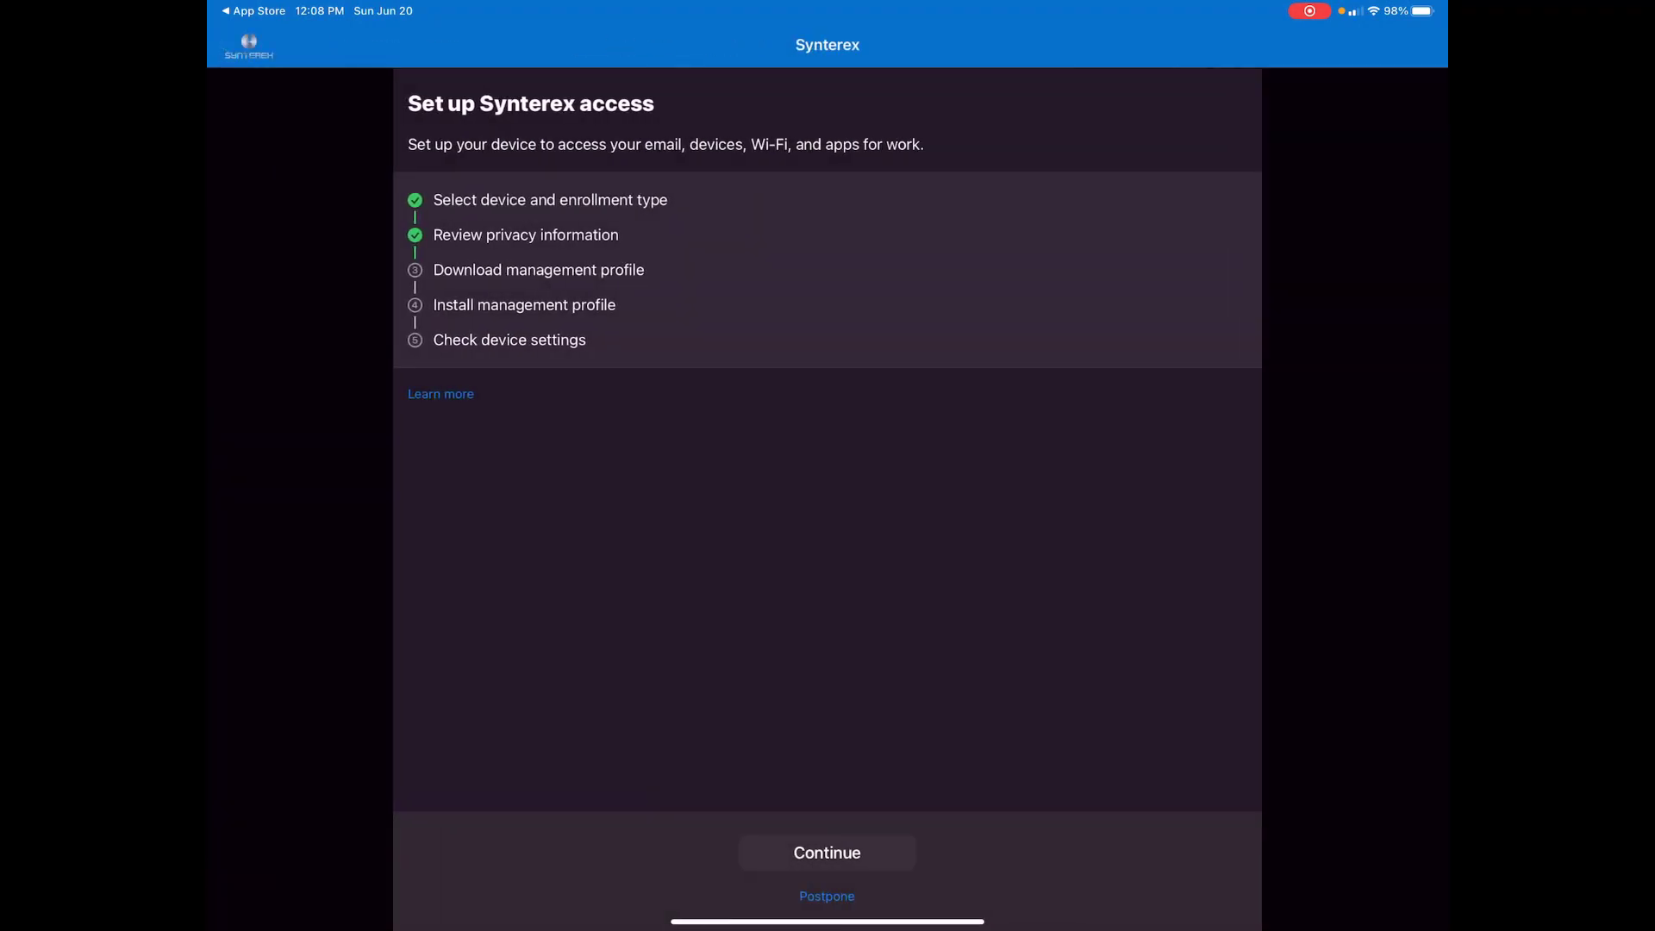
# Step: Allow the management profile download, close the alert and continue to the installation instructions
pyautogui.click(827, 852)
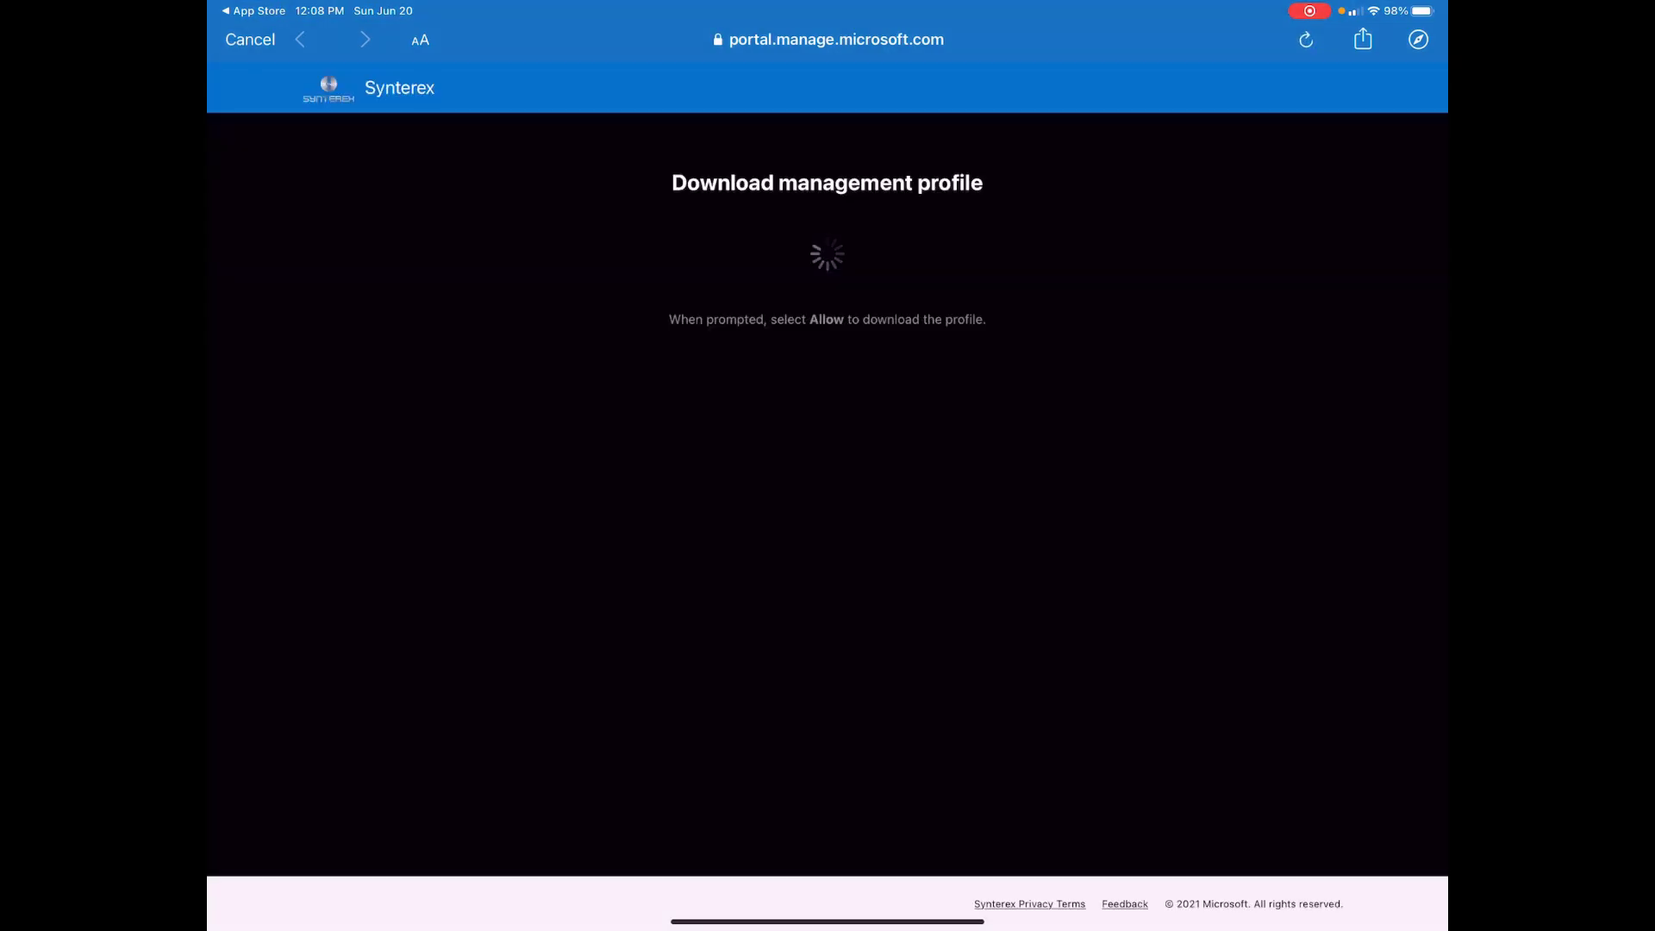
pyautogui.click(988, 525)
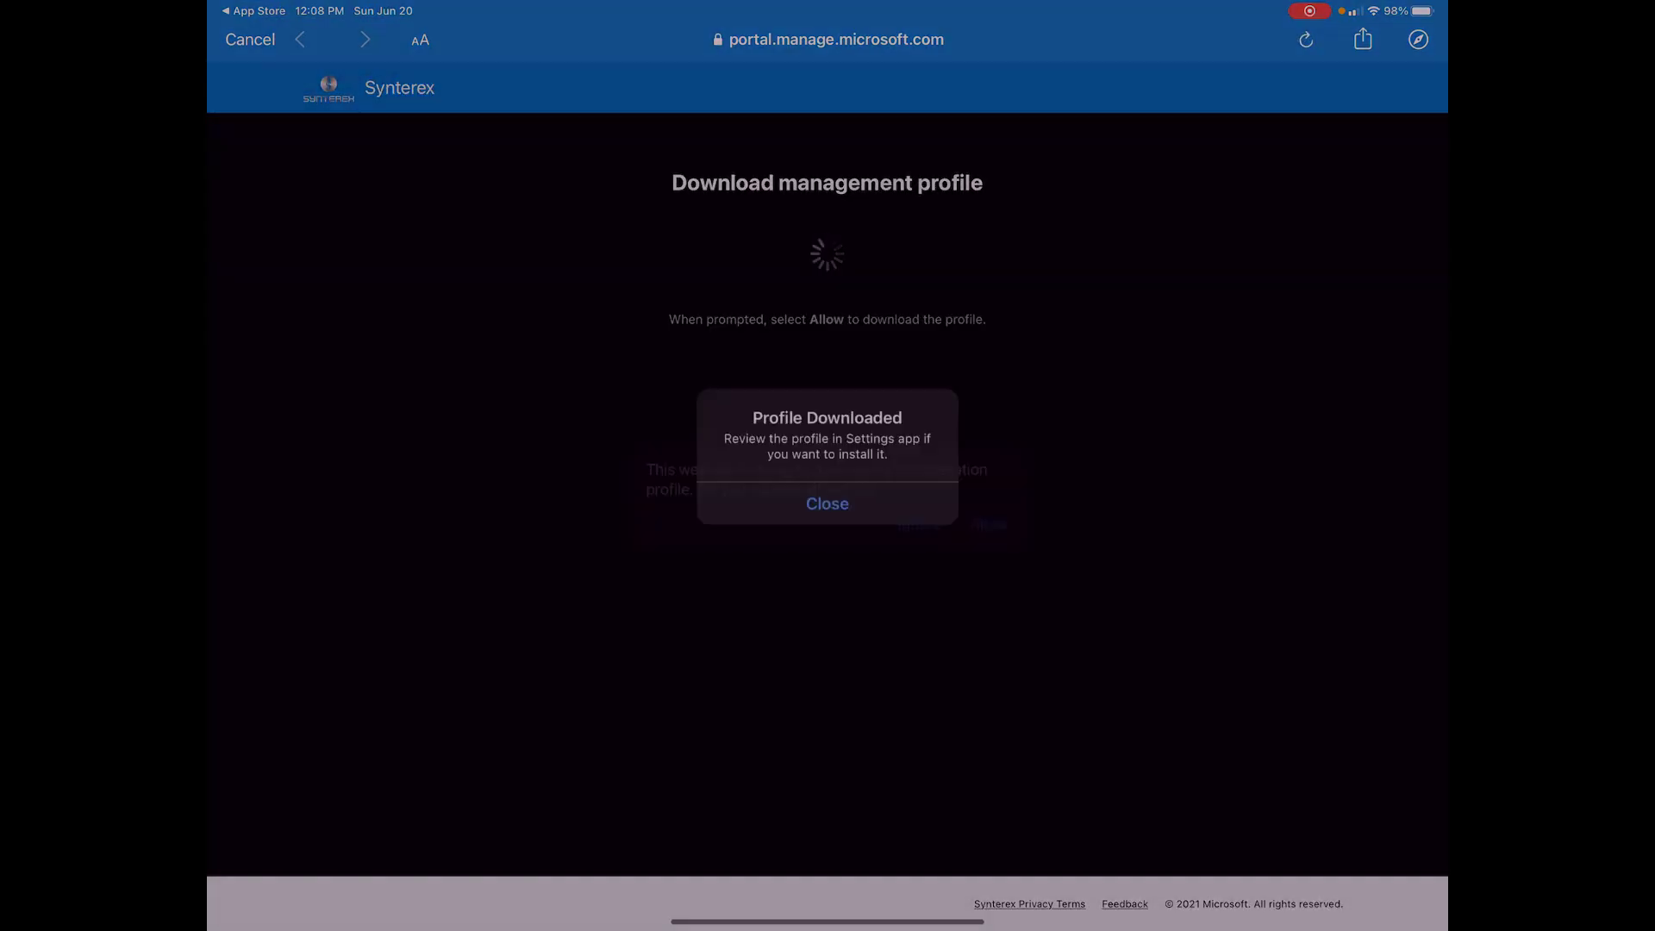
pyautogui.click(826, 500)
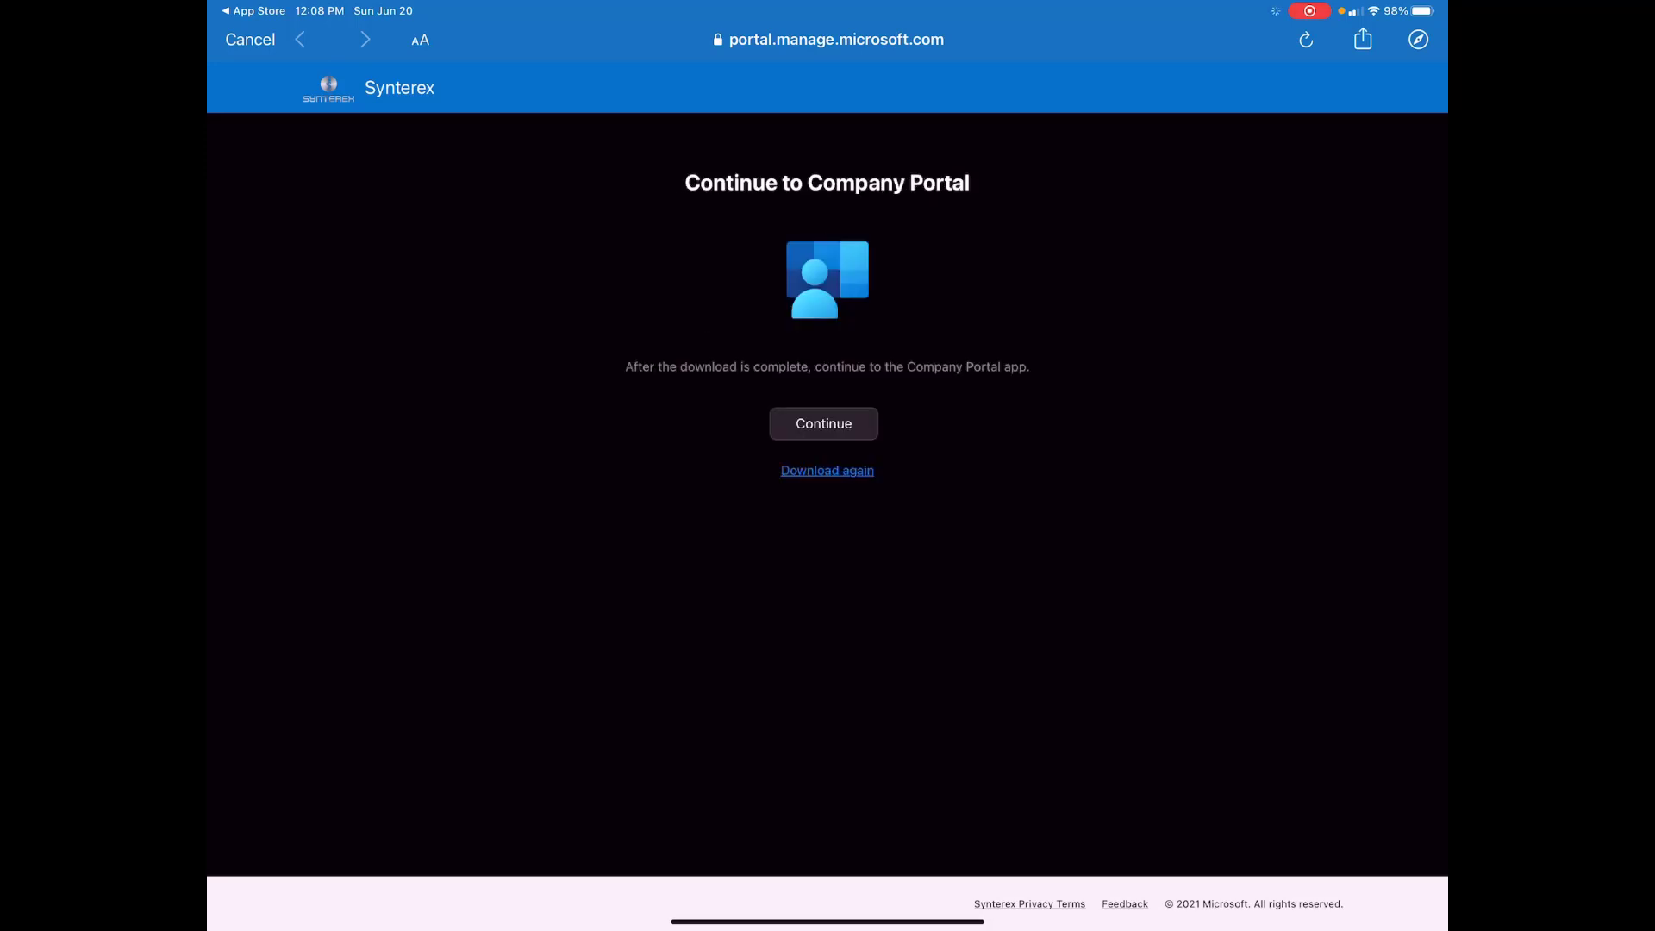
pyautogui.click(824, 423)
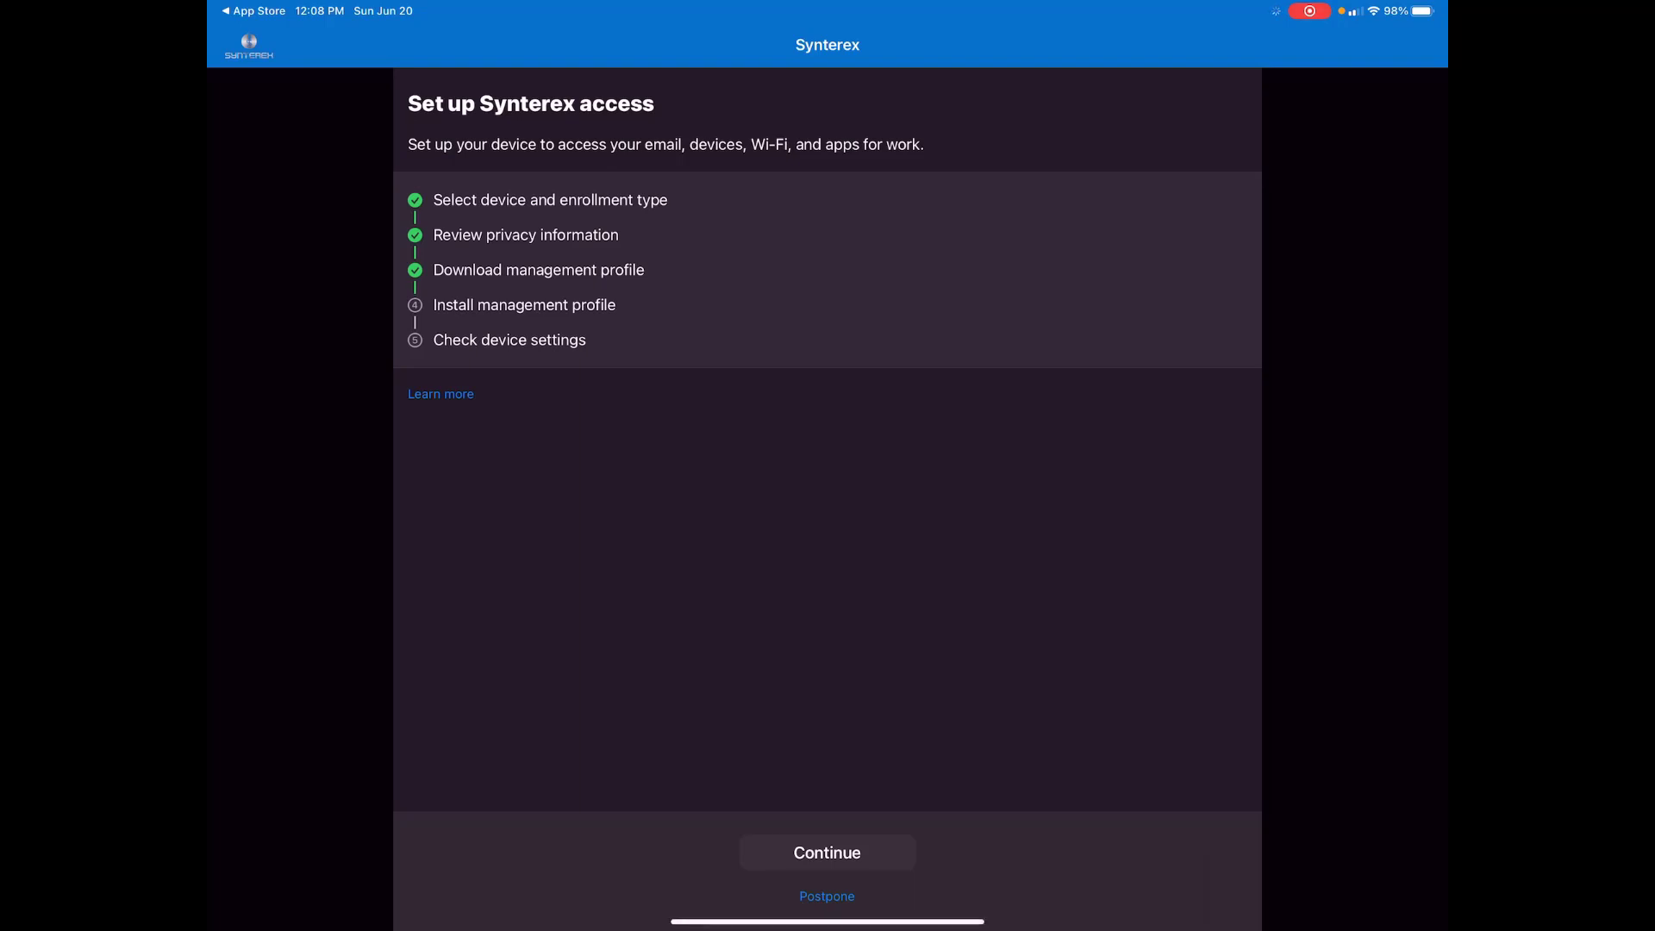
pyautogui.click(826, 852)
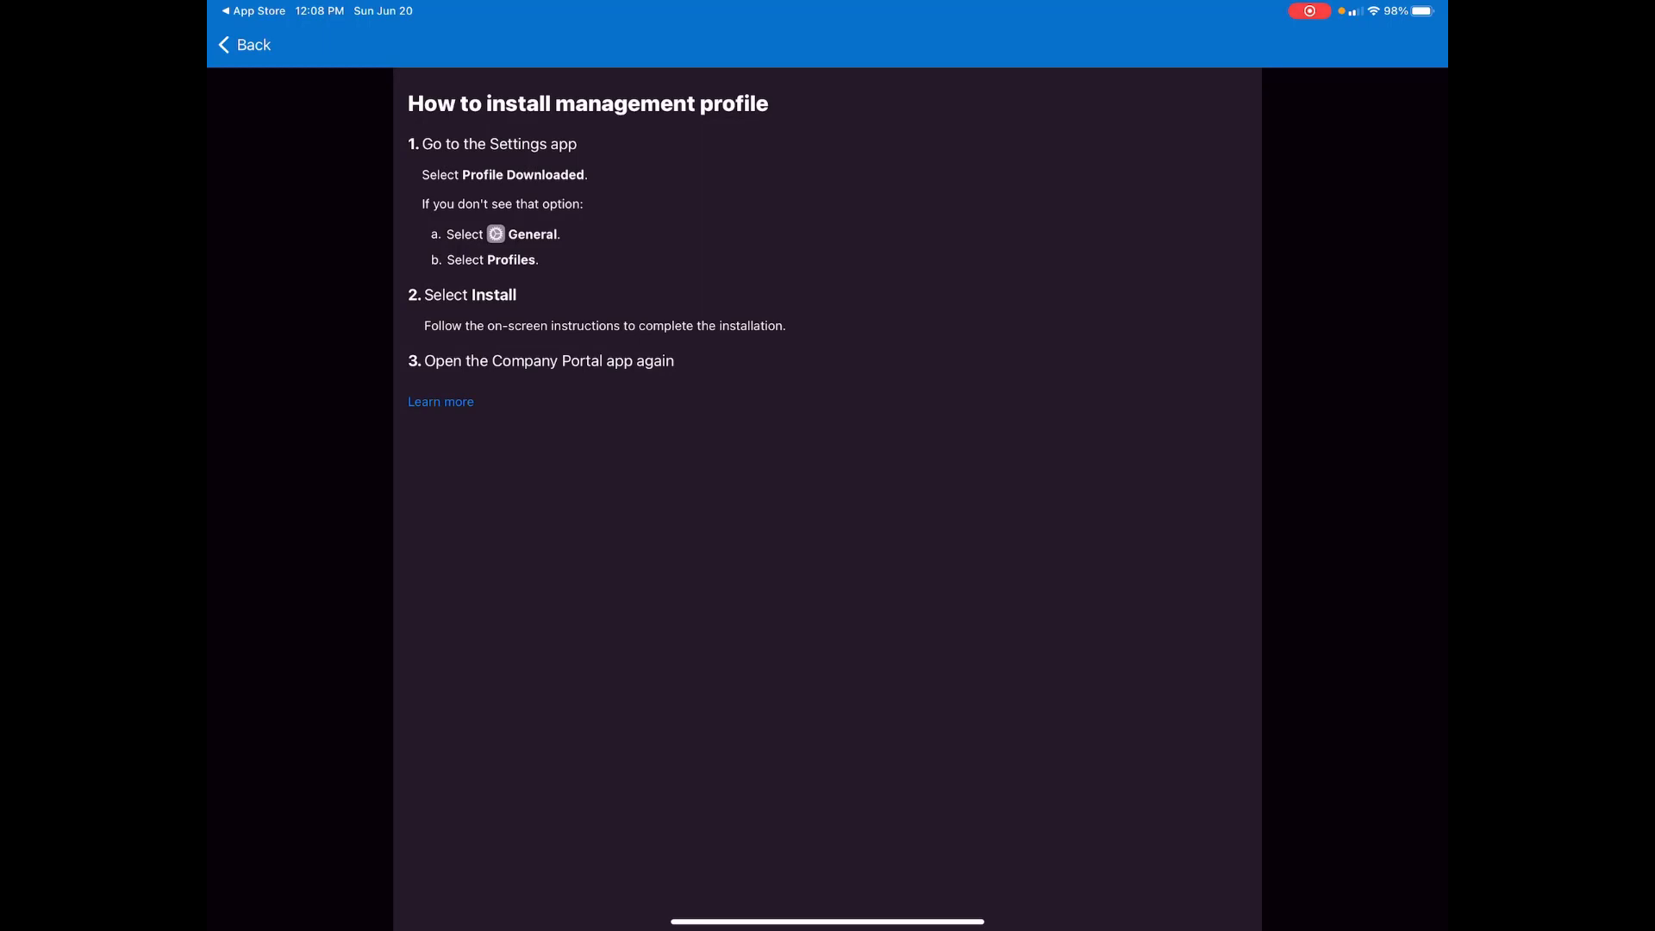
# Step: Go to Settings and start installing the downloaded Management Profile
pyautogui.moveTo(828, 921); pyautogui.dragTo(827, 518)
pyautogui.click(553, 546)
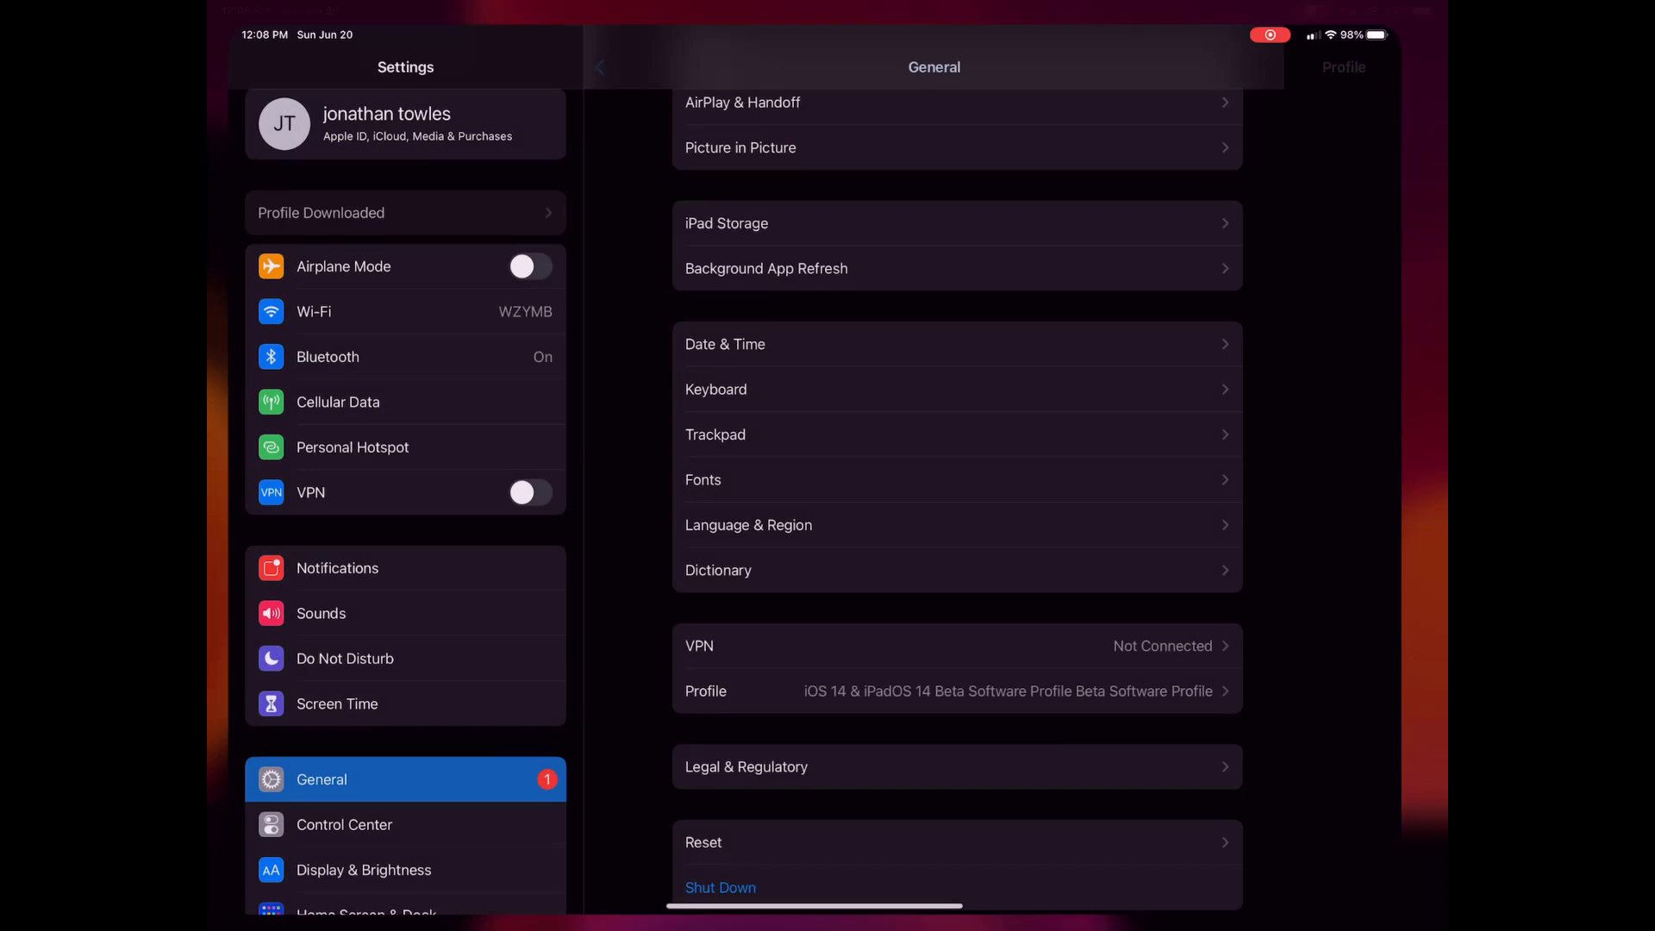
pyautogui.click(957, 690)
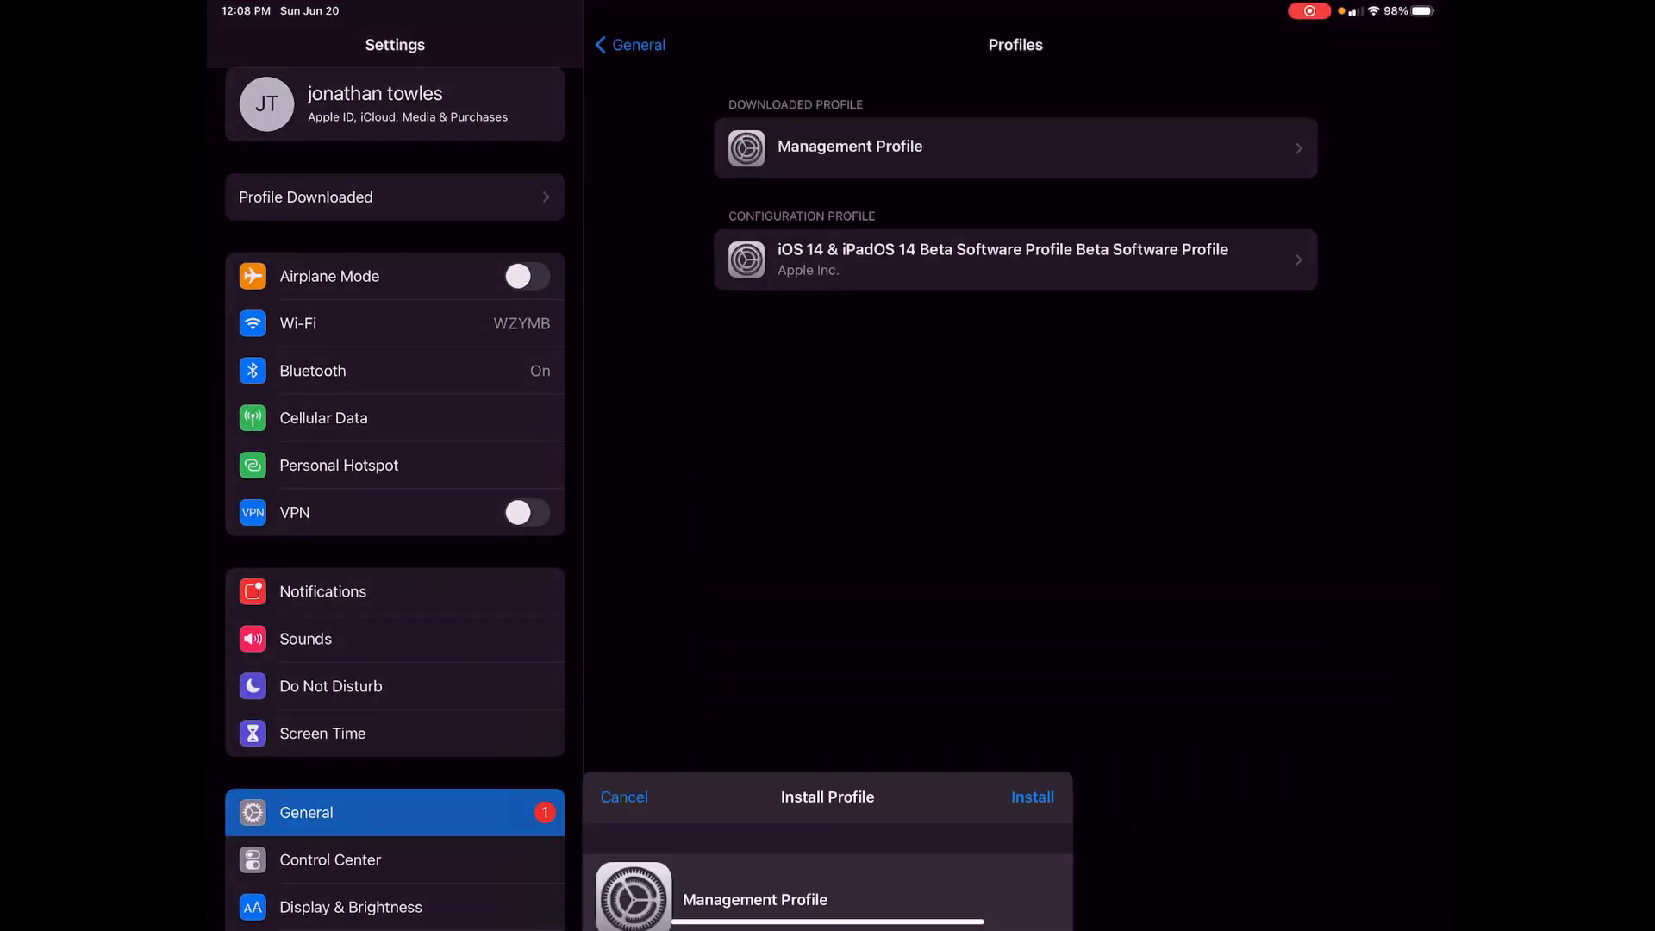
pyautogui.click(1033, 209)
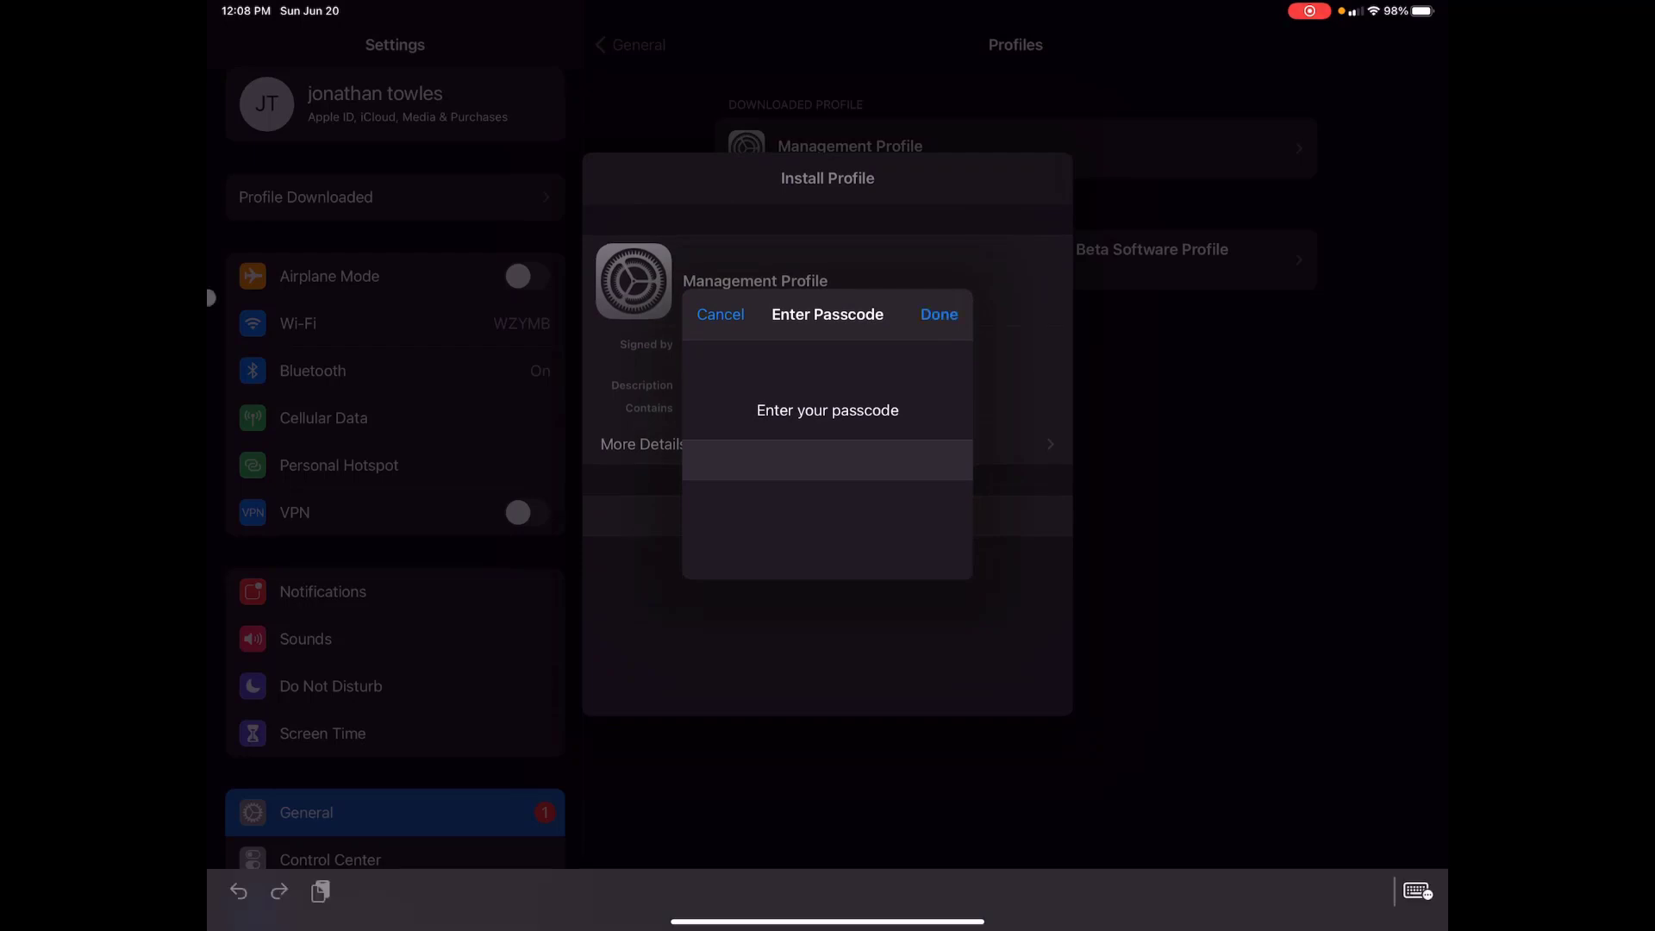
# Step: Enter the passcode, accept the certificate warning, trust remote management and finish the install
pyautogui.click(888, 495)
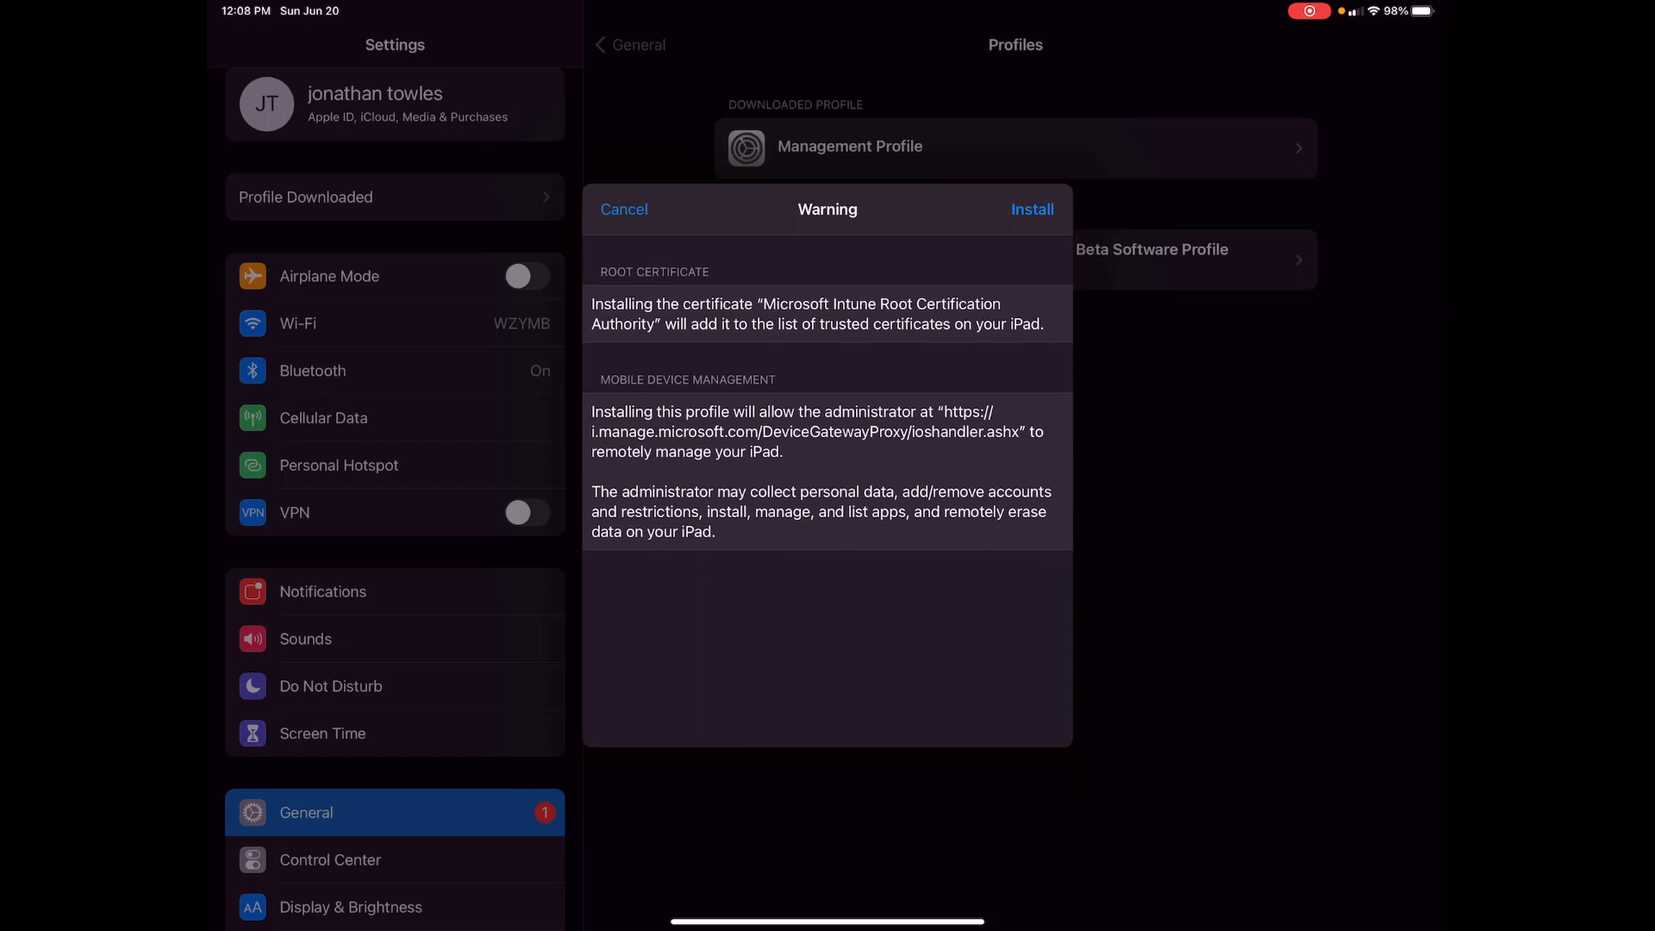
pyautogui.click(1033, 208)
pyautogui.click(889, 511)
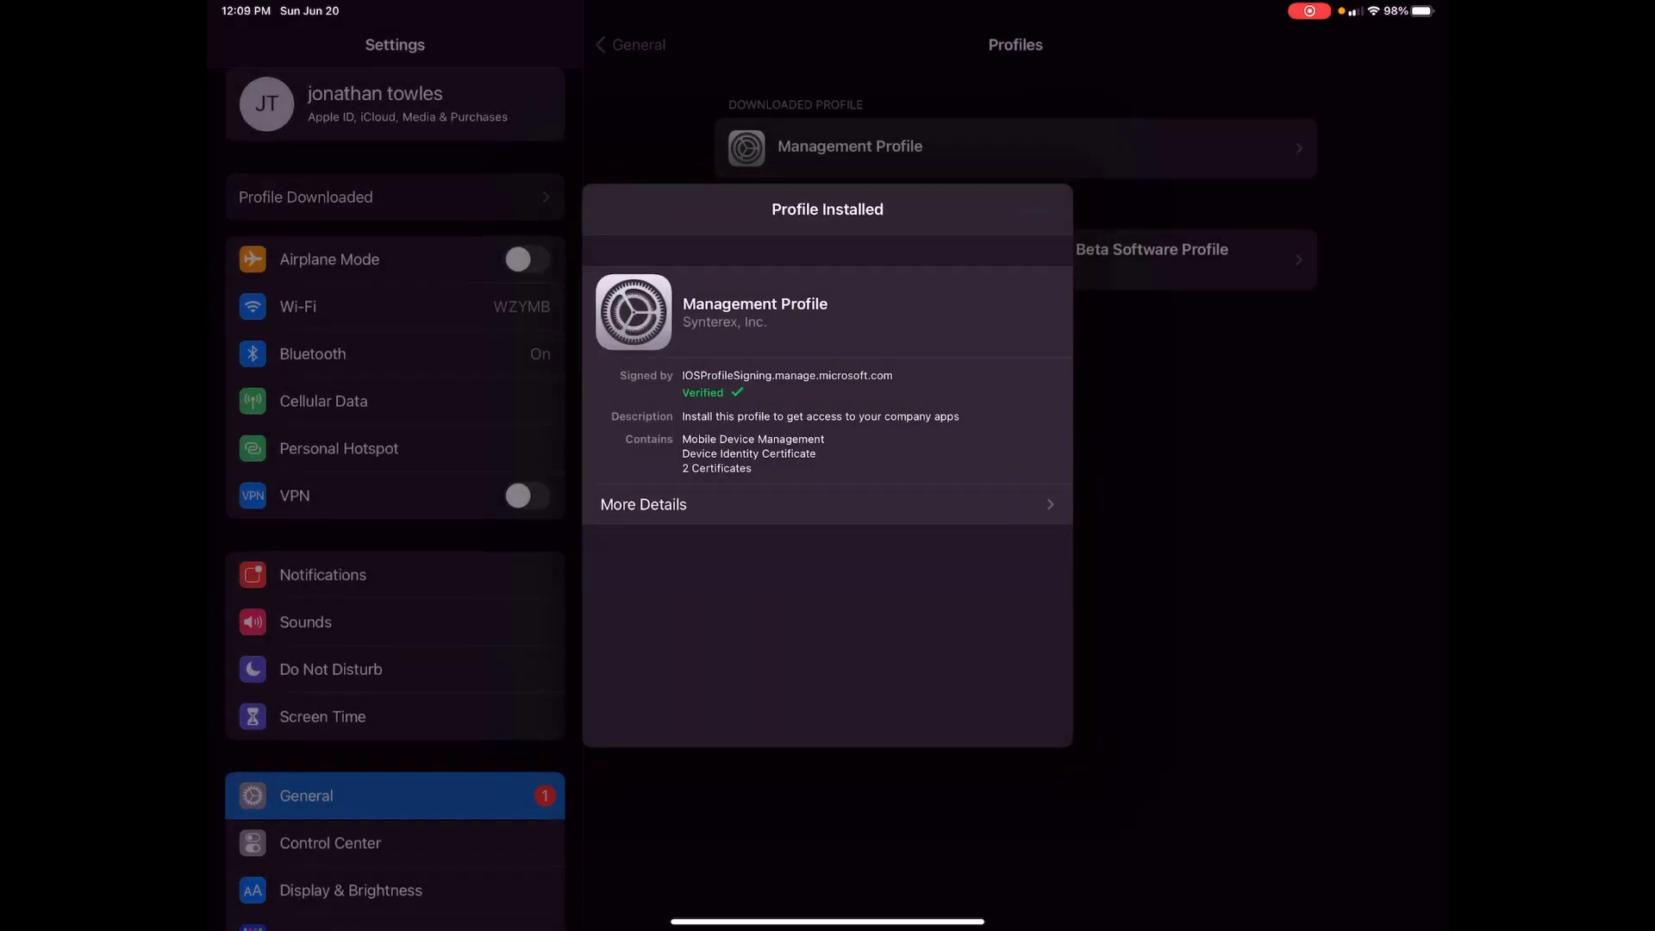
pyautogui.click(1035, 208)
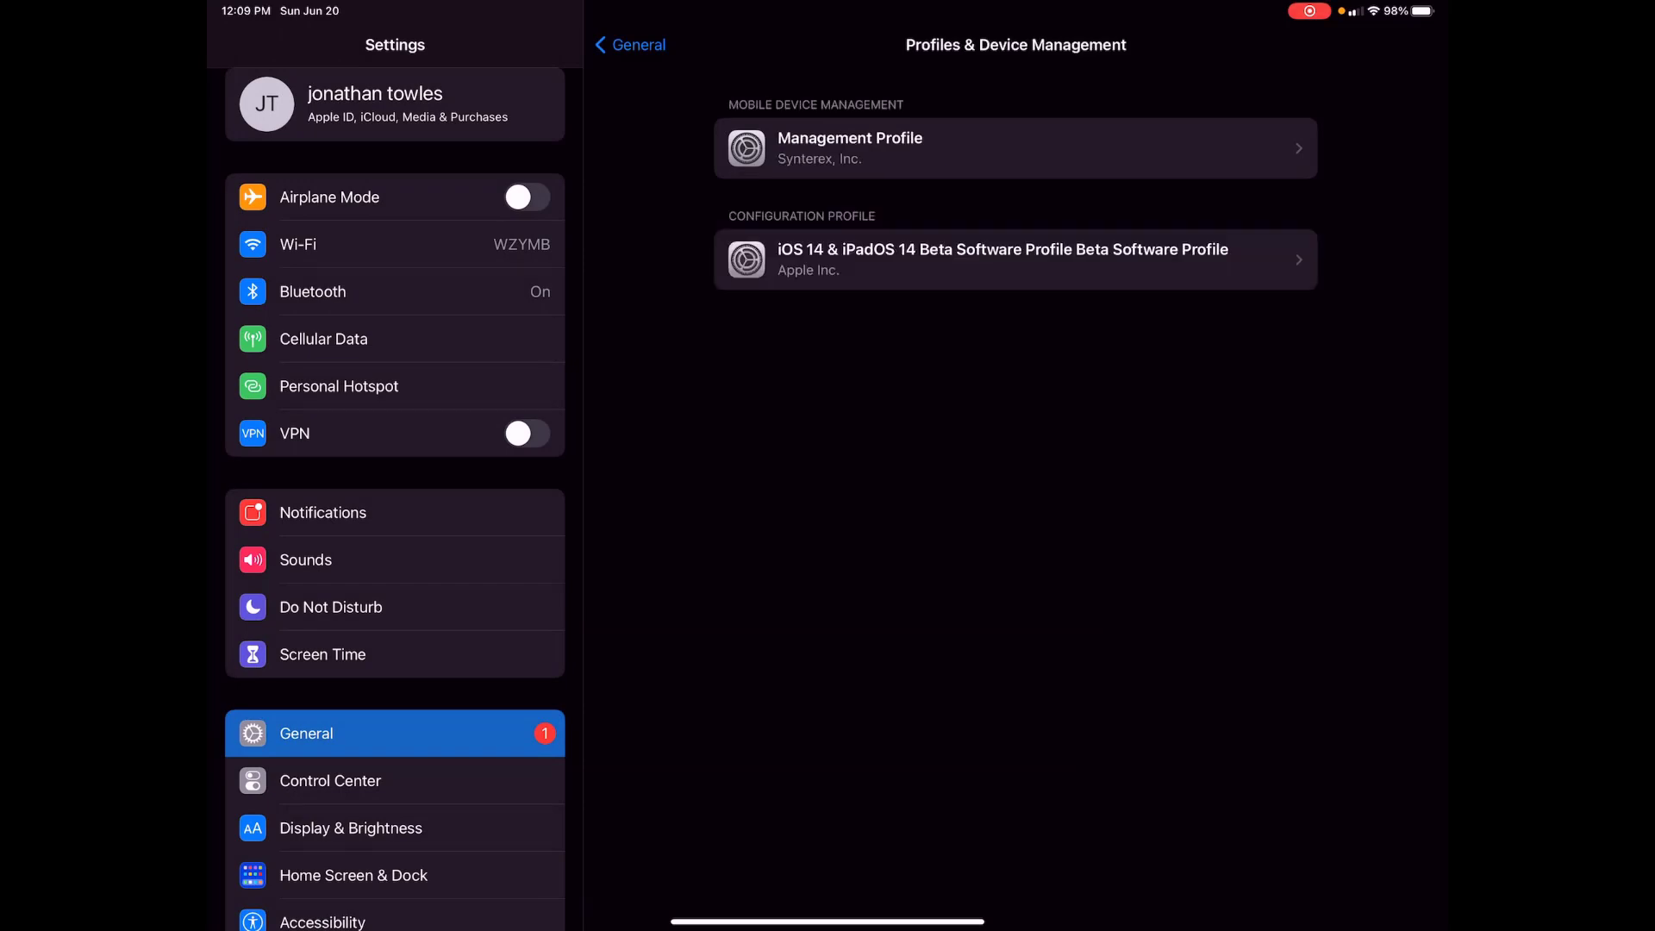
# Step: Return to Company Portal, confirm the profile is installed and choose Boston as device category
pyautogui.moveTo(827, 921); pyautogui.dragTo(829, 517)
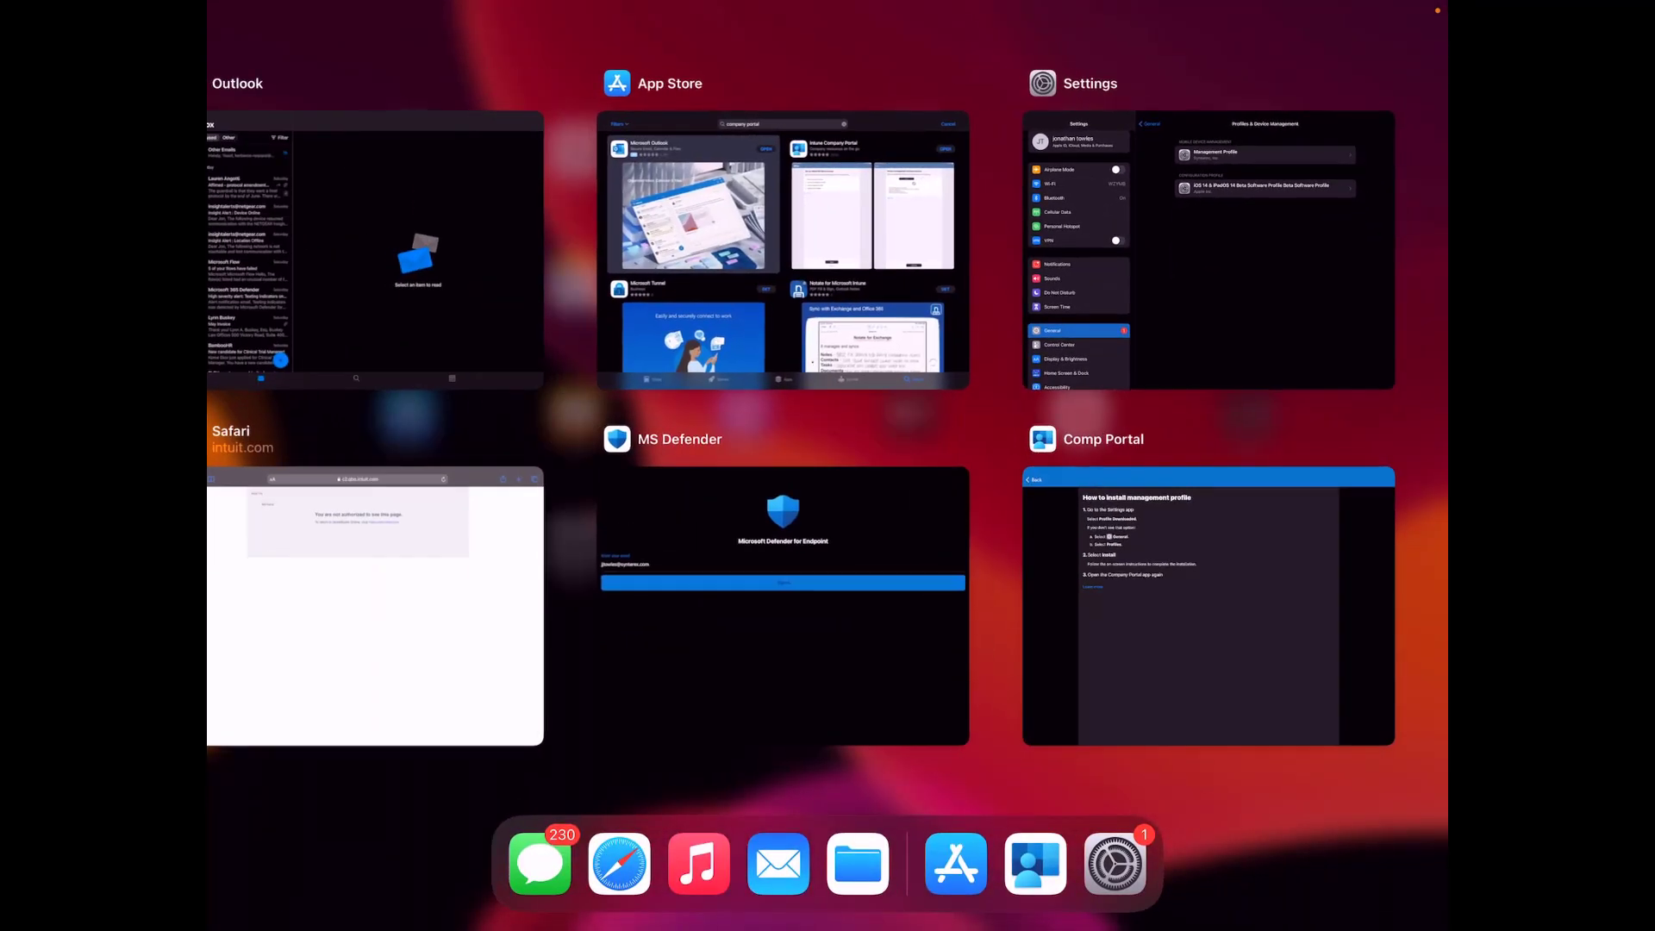
pyautogui.click(1210, 604)
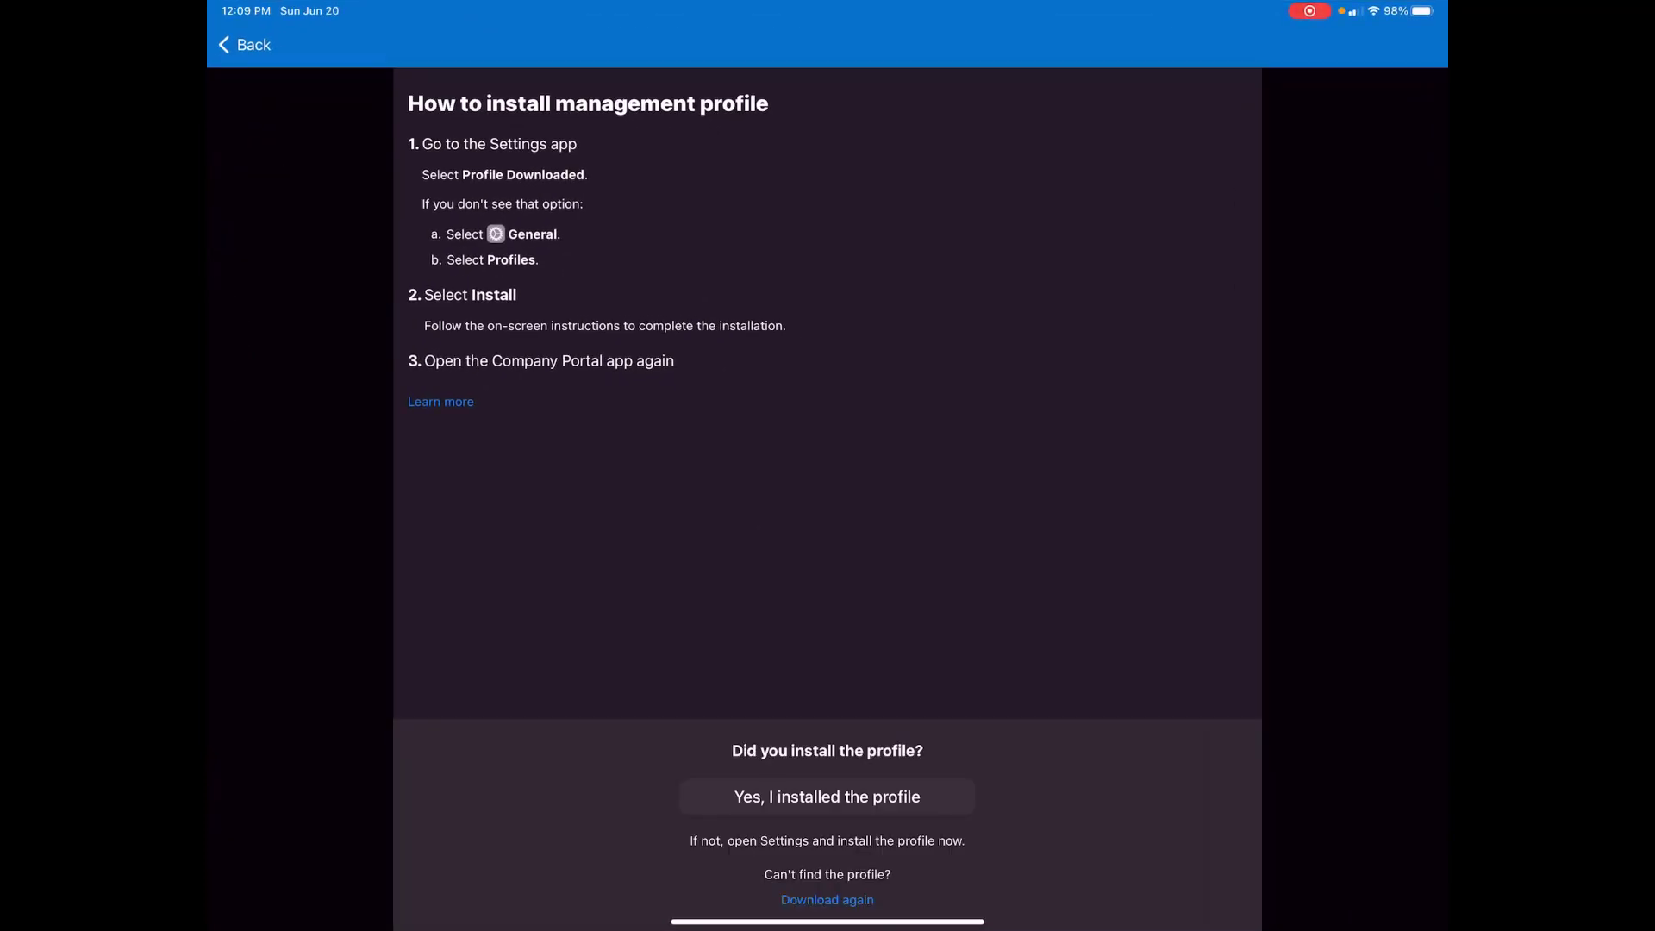
pyautogui.click(827, 797)
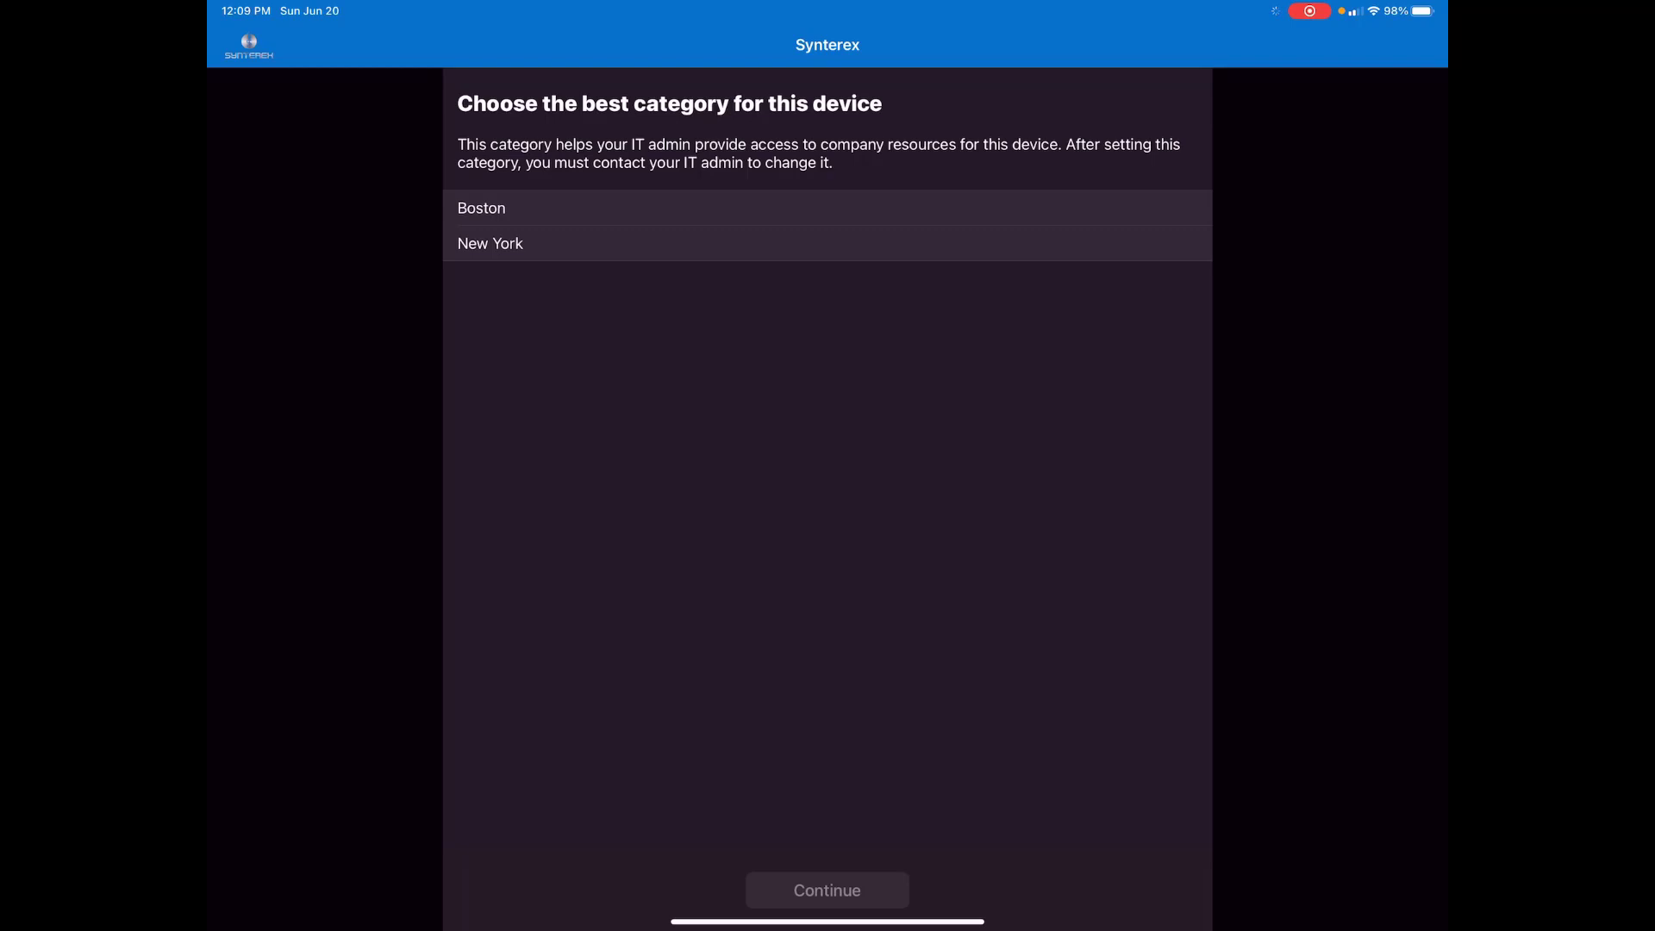
pyautogui.click(828, 207)
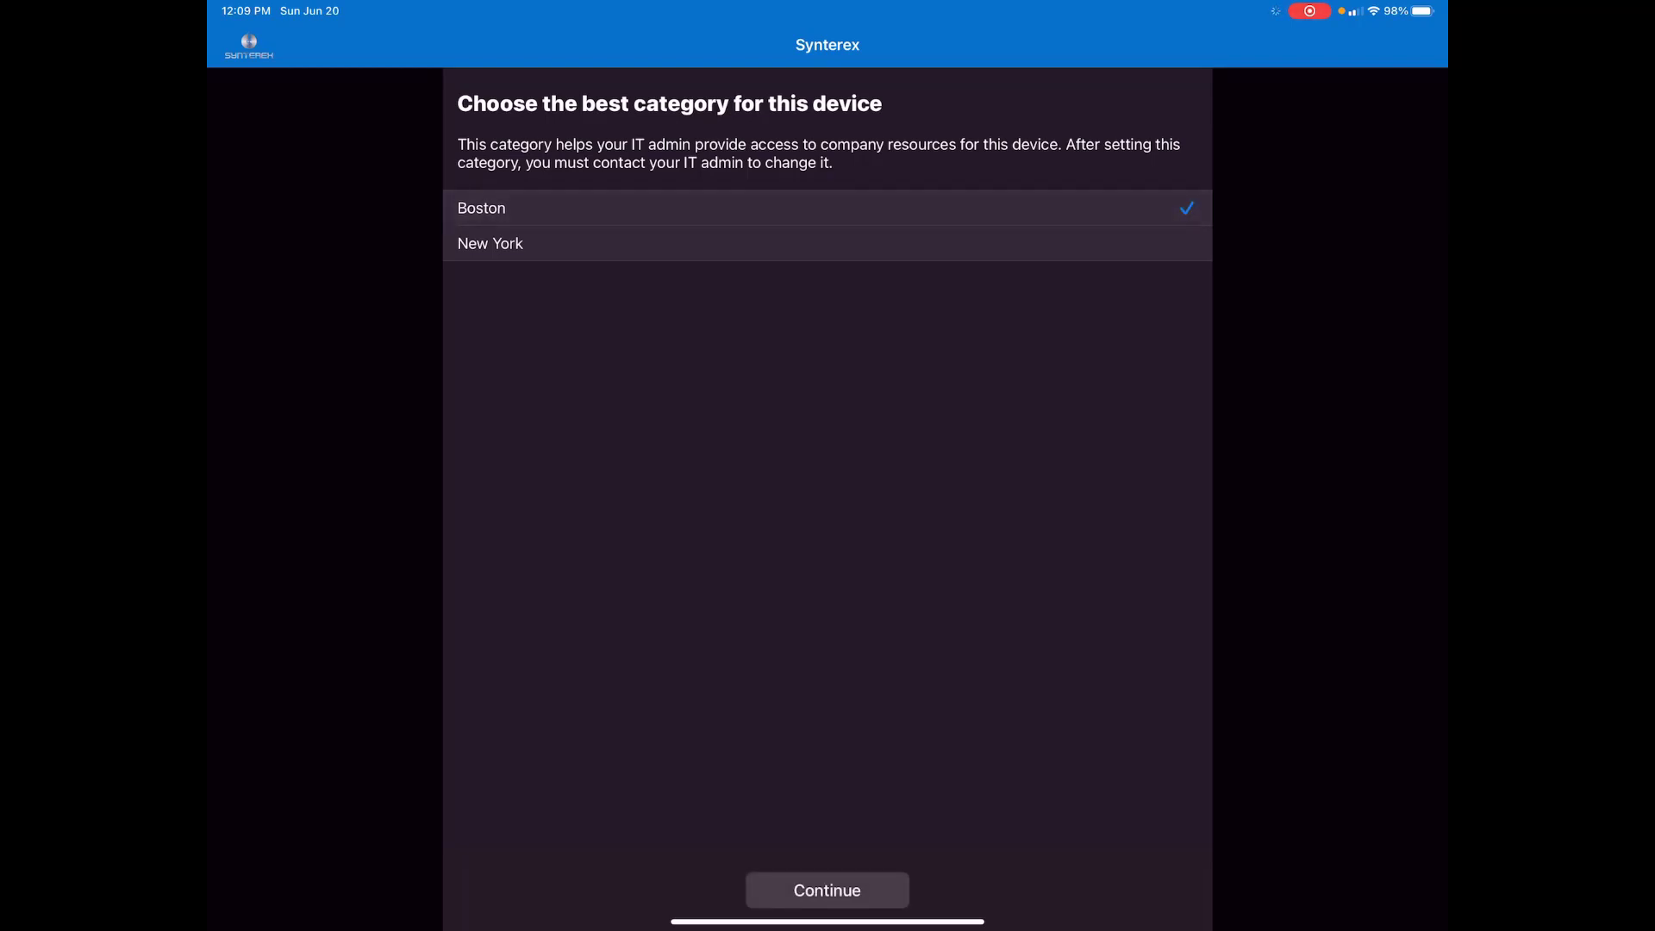
pyautogui.click(826, 890)
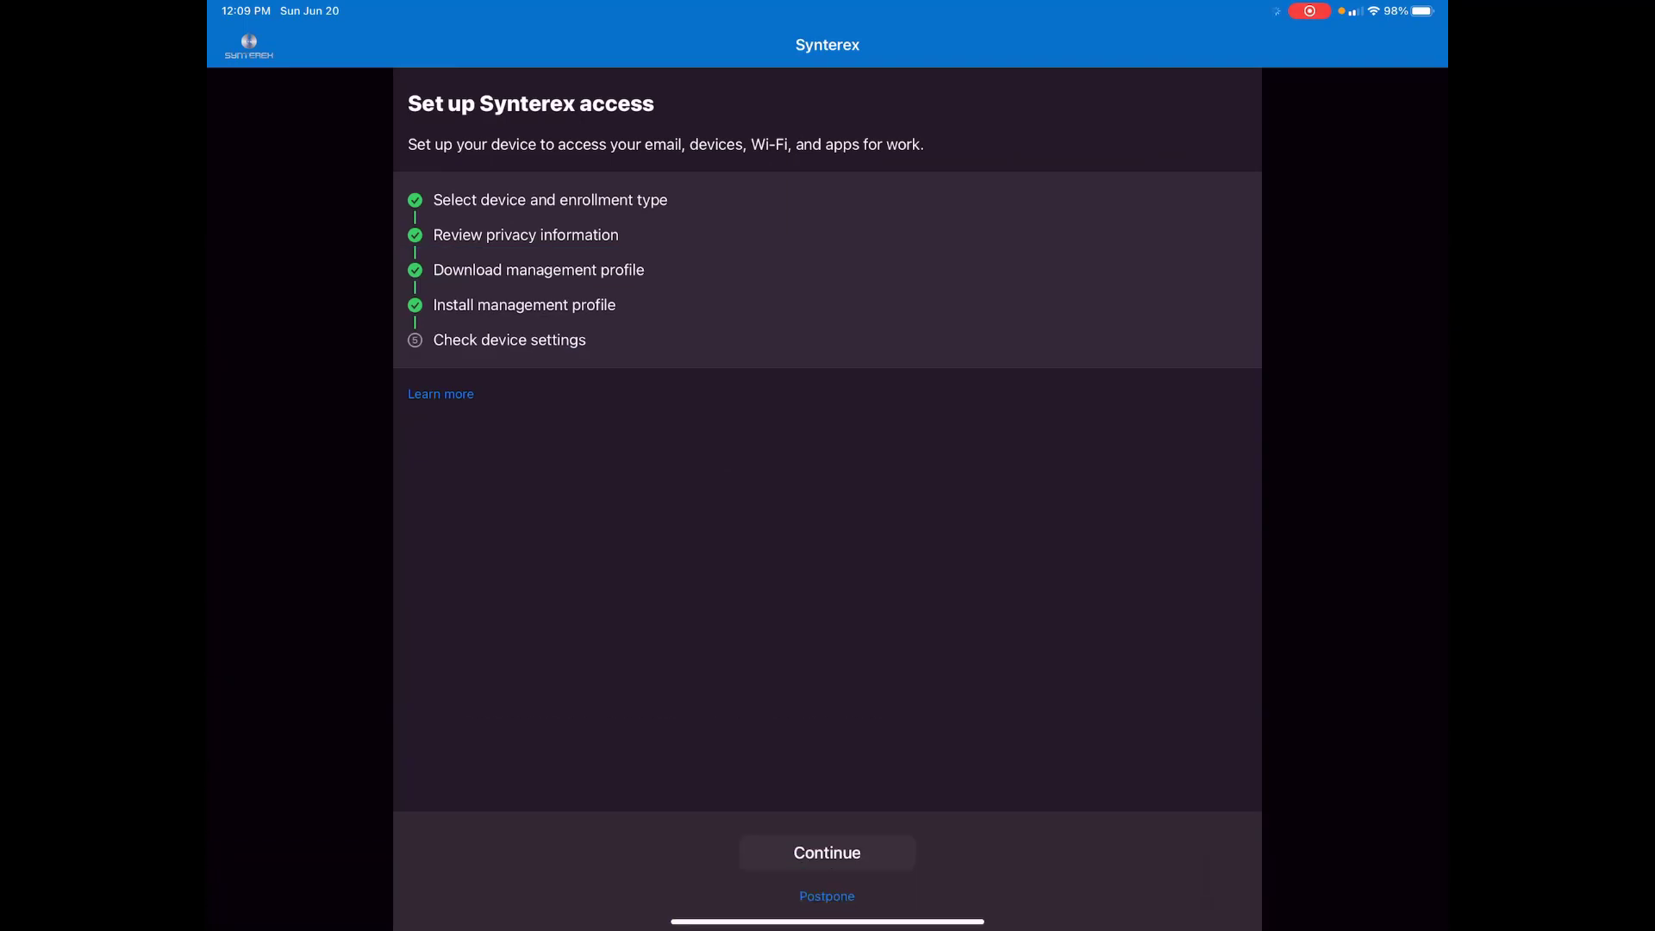
# Step: Run the device settings check and let Synterex manage Outlook, Edge and Defender Endpoint
pyautogui.click(827, 852)
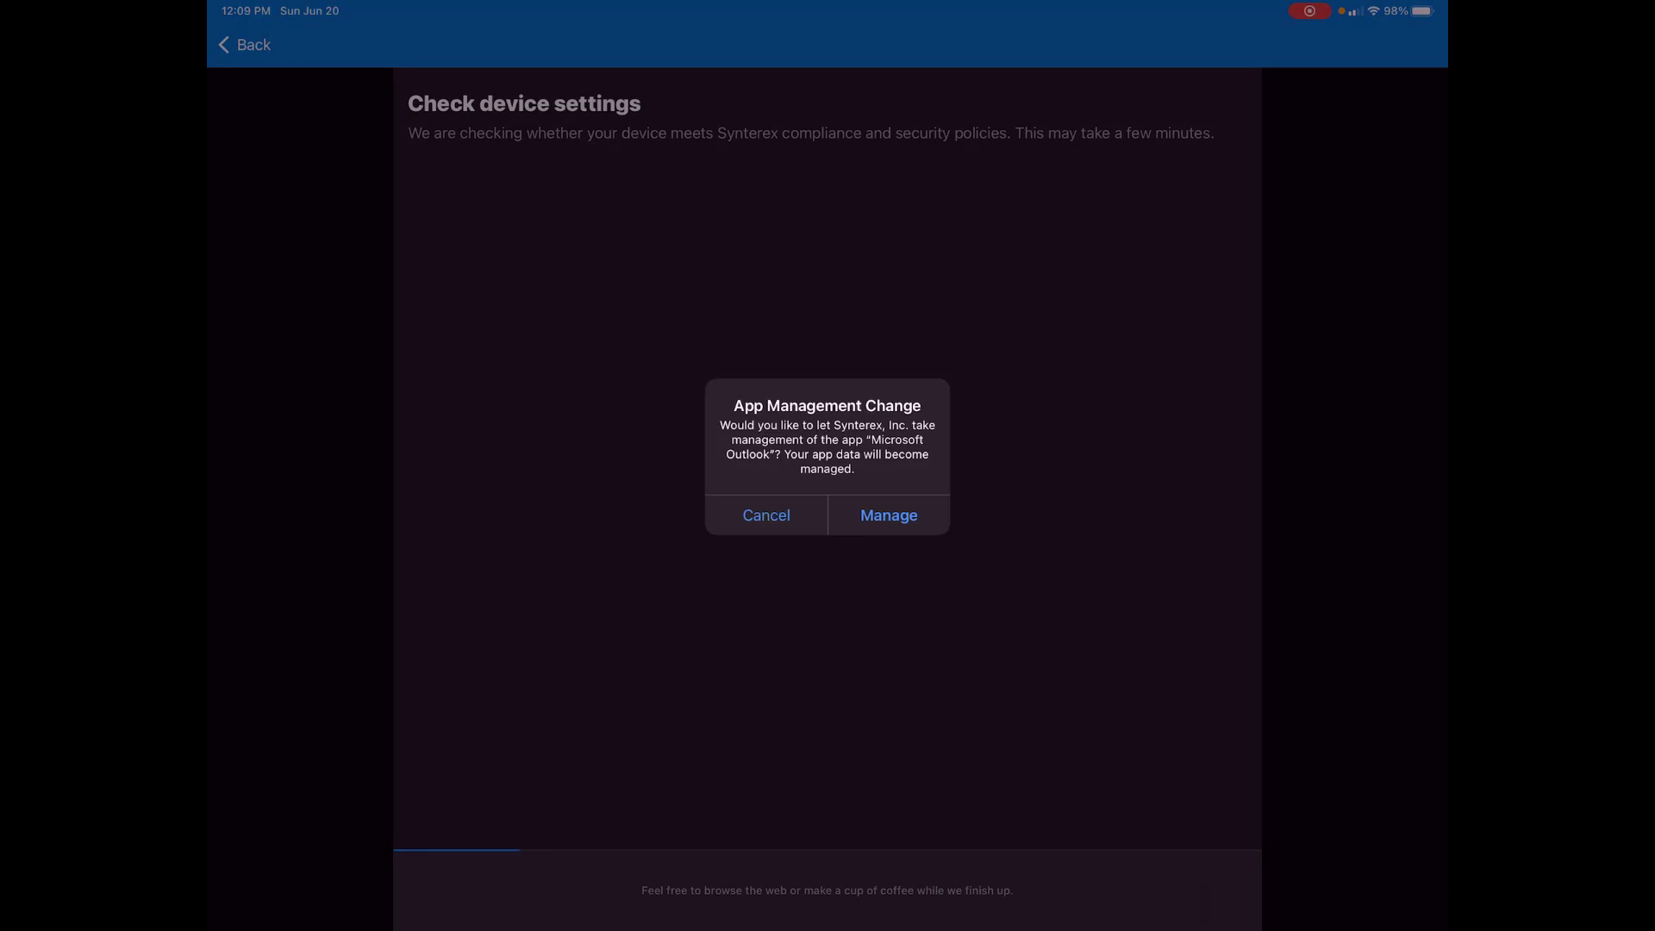
pyautogui.click(889, 515)
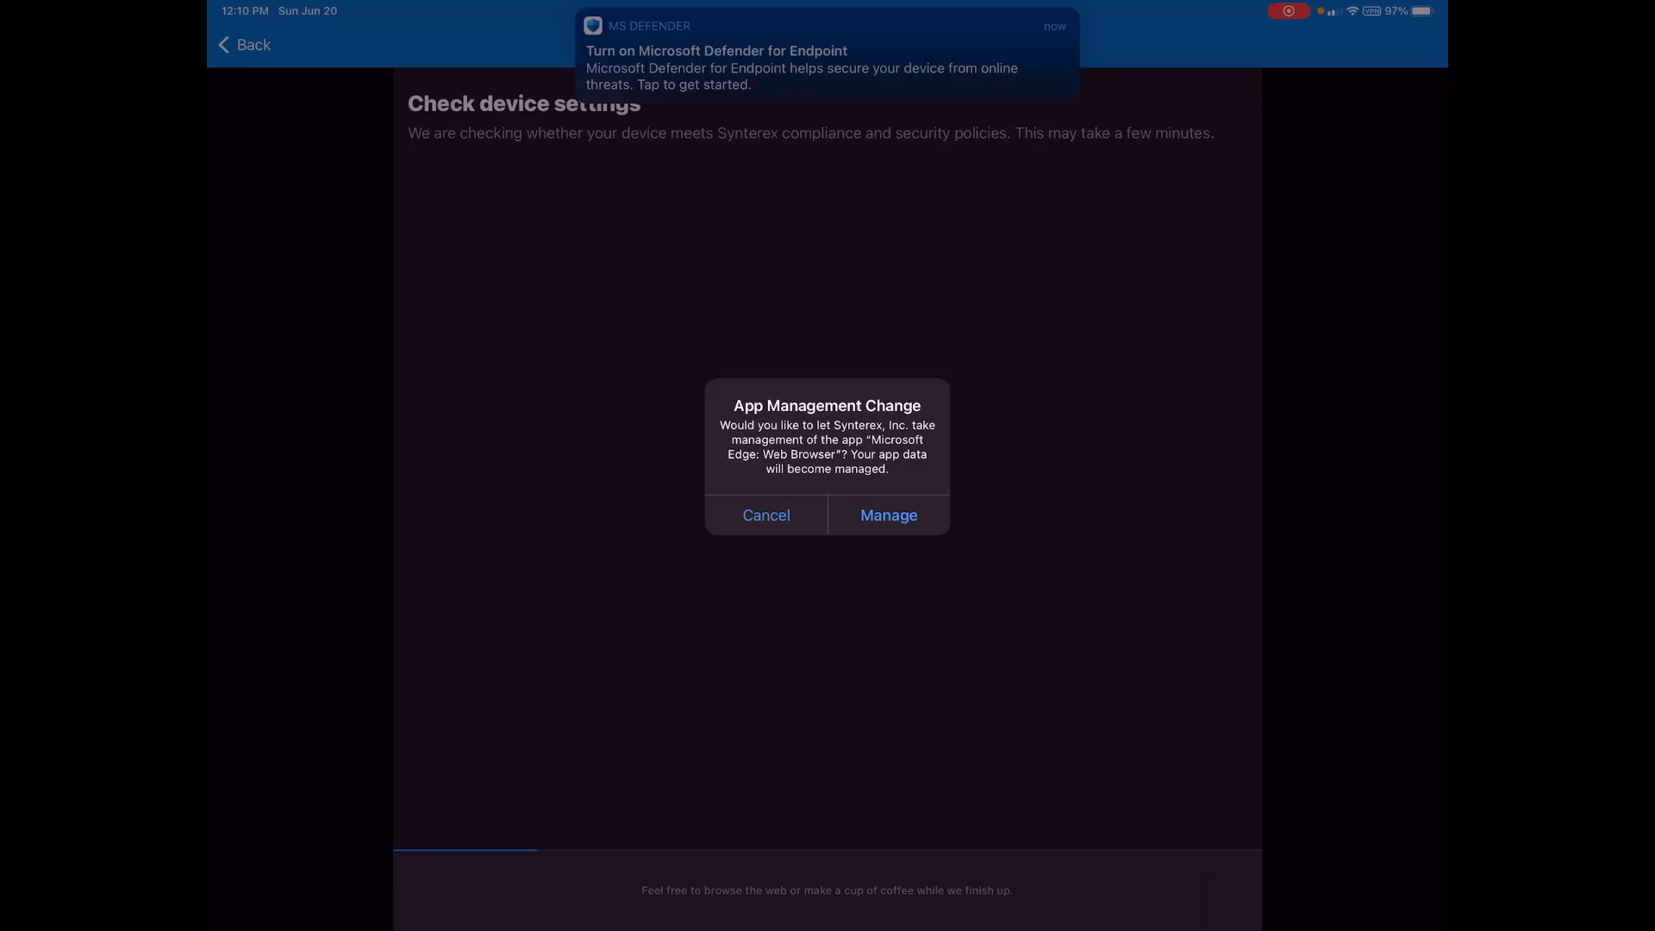
pyautogui.click(889, 516)
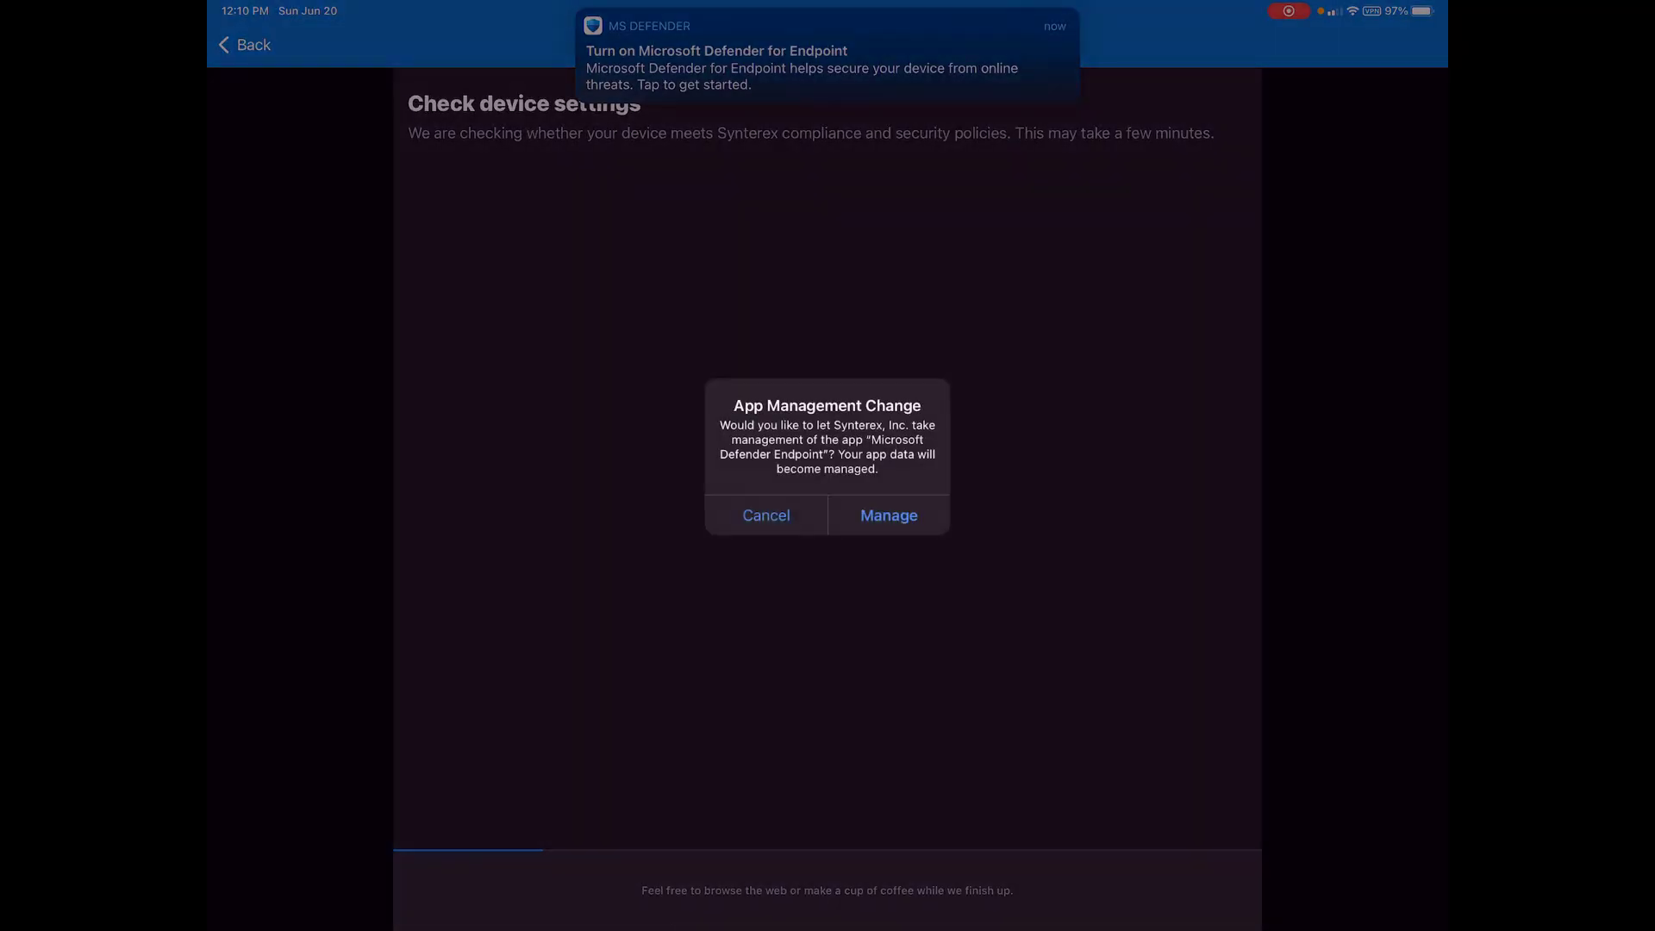
pyautogui.click(889, 515)
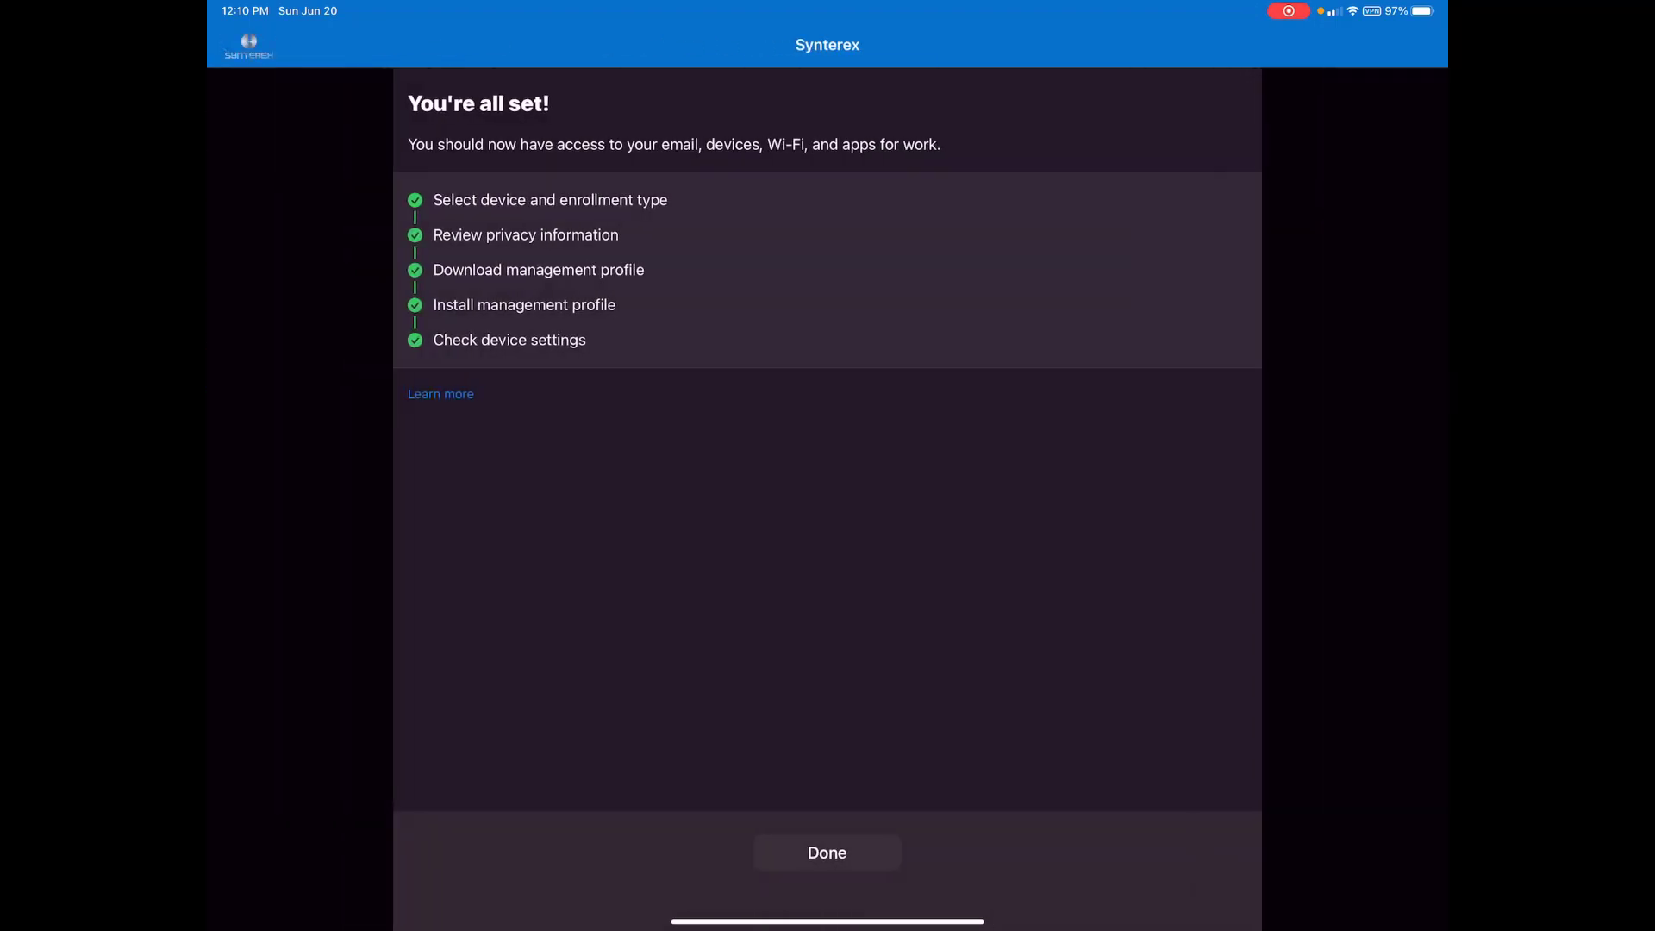
# Step: Tap Done on 'You're all set!' to land on the Synterex Apps home
pyautogui.click(827, 852)
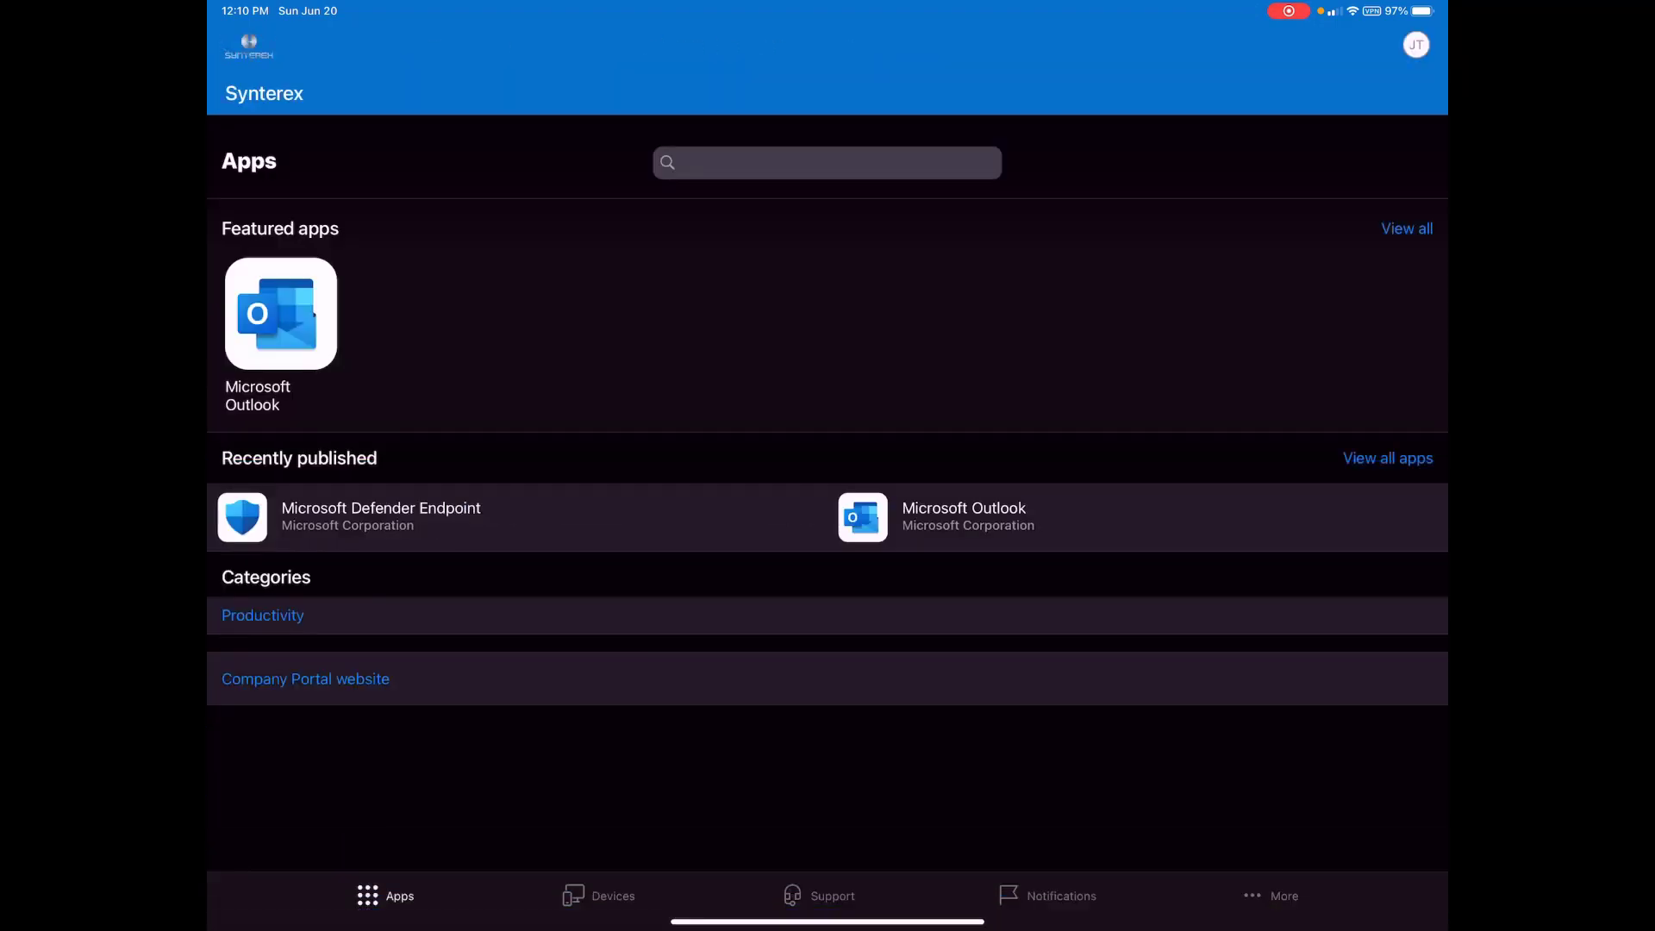